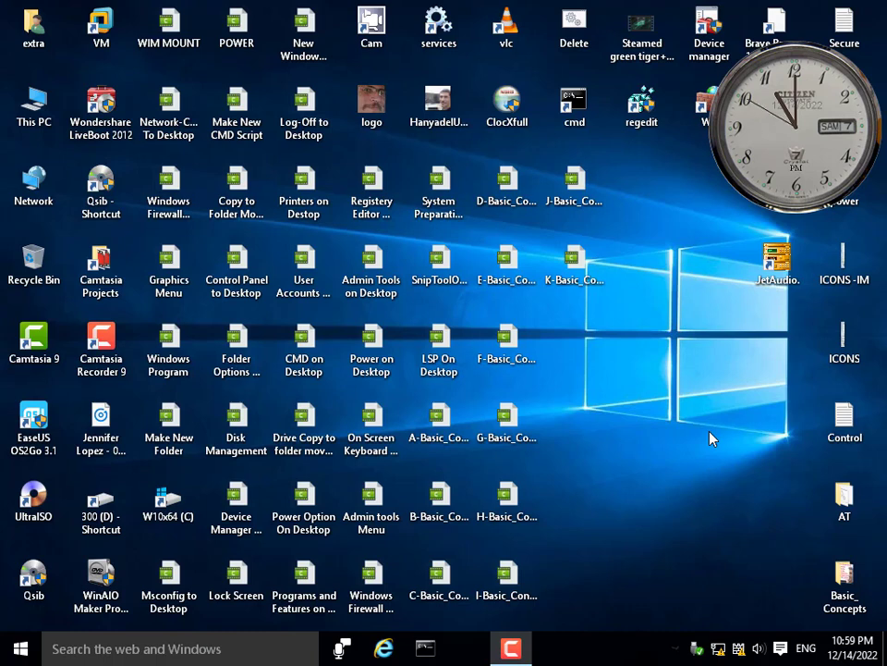
- Inspect the desktop's context menu, then the Control text file's menu, trying its File2 entry
right_click(610, 354)
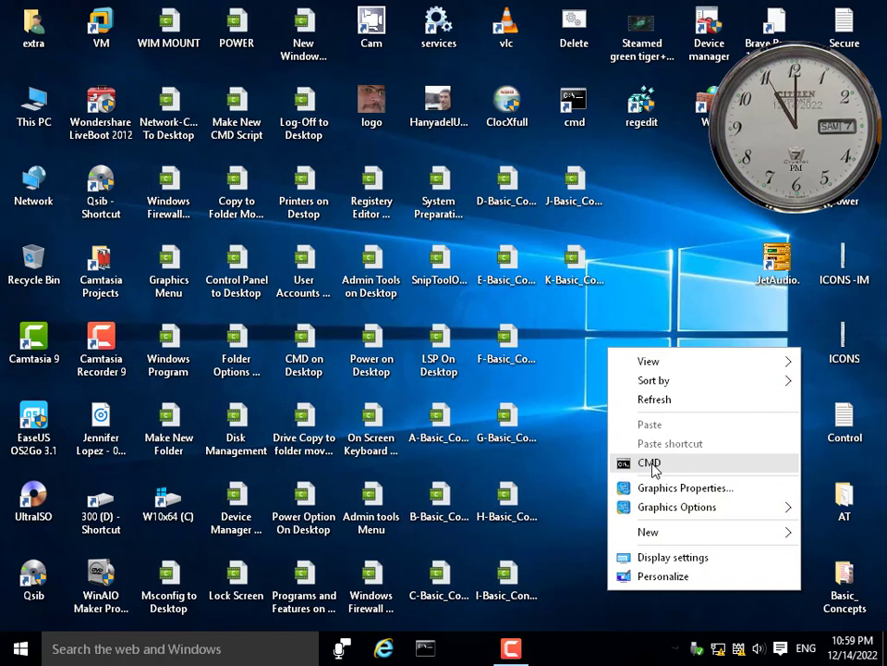
click(806, 434)
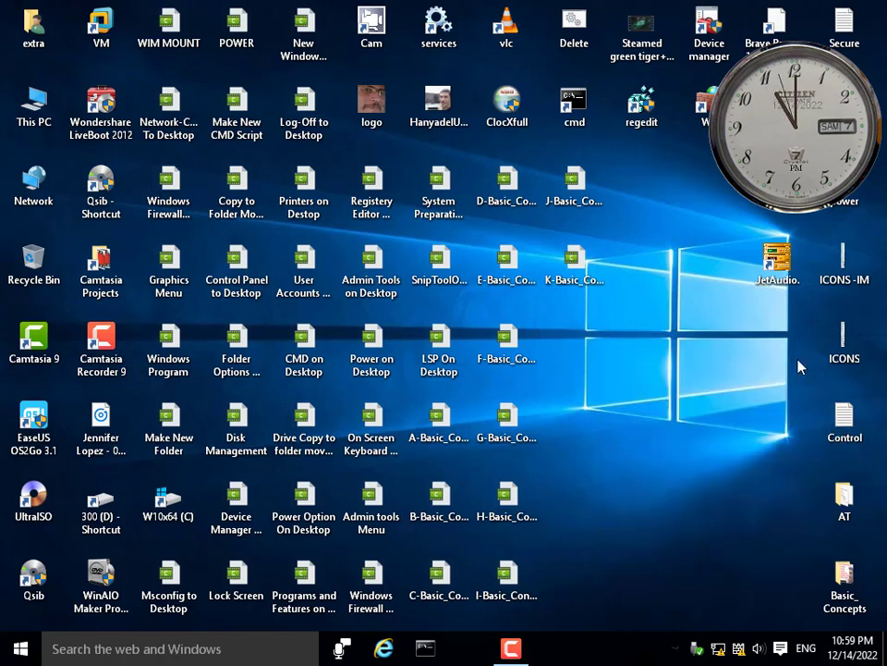
right_click(844, 420)
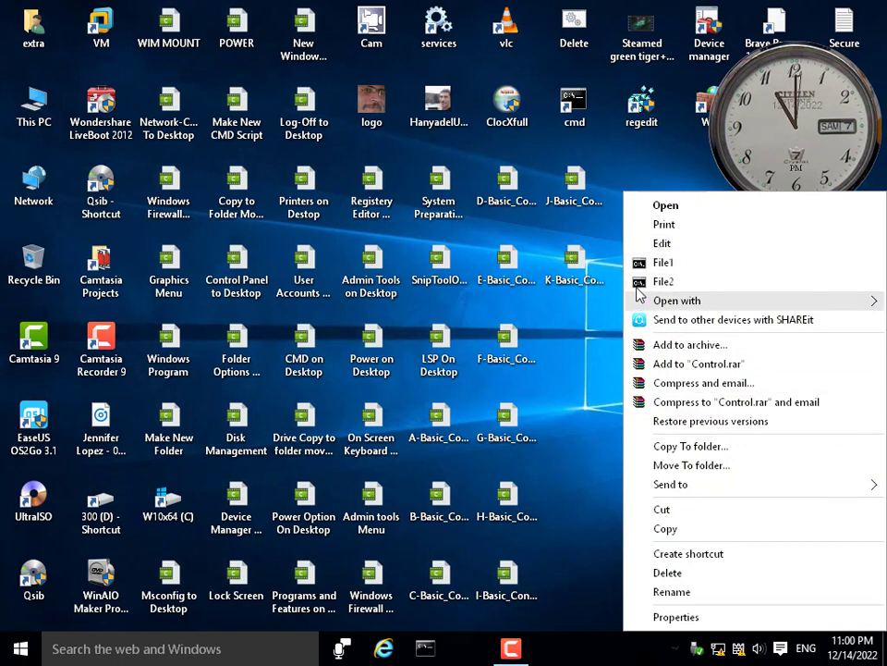
click(658, 281)
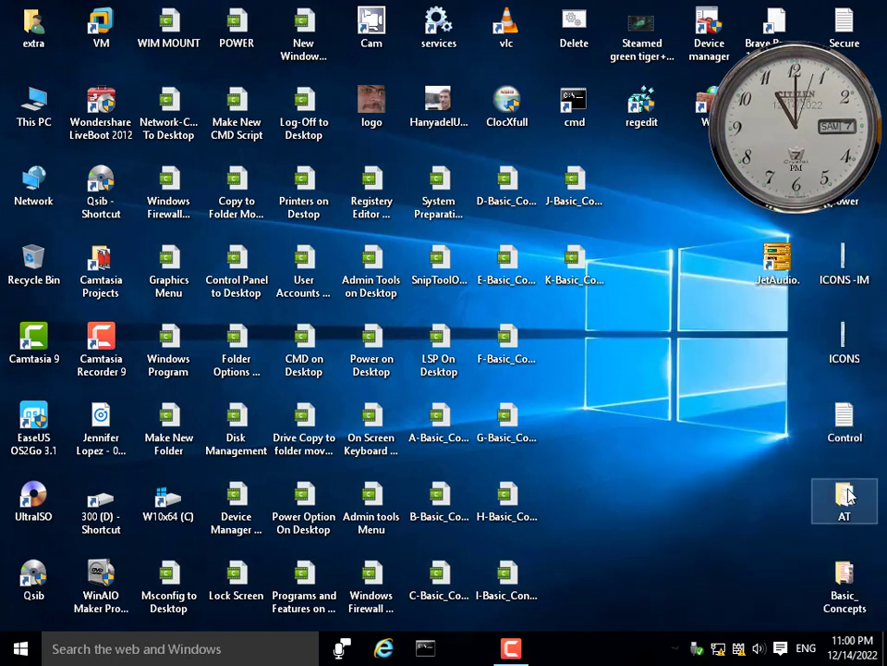
- View the AT folder's custom Folder1–Folder4 menu entries, then bring up This PC
click(846, 499)
right_click(846, 499)
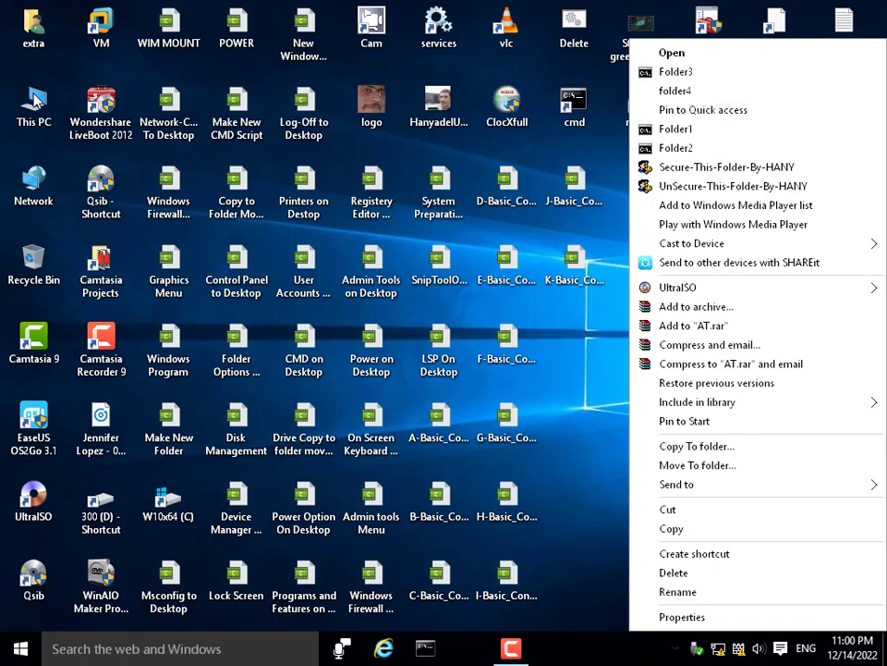
key(super+e)
- View the Drive and Drive2 entries on Removable Disk (H:)'s context menu, then close This PC
click(257, 335)
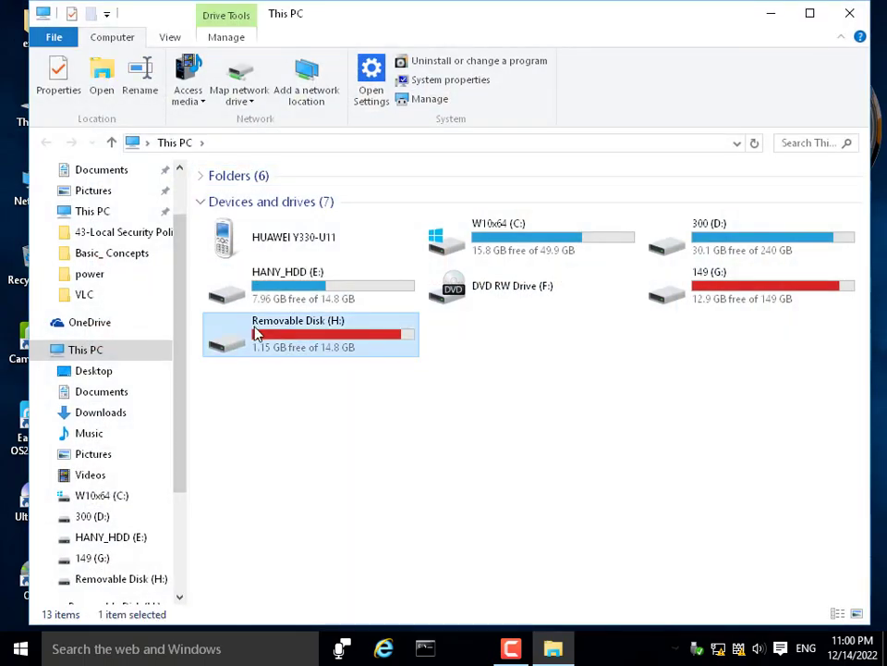
right_click(257, 334)
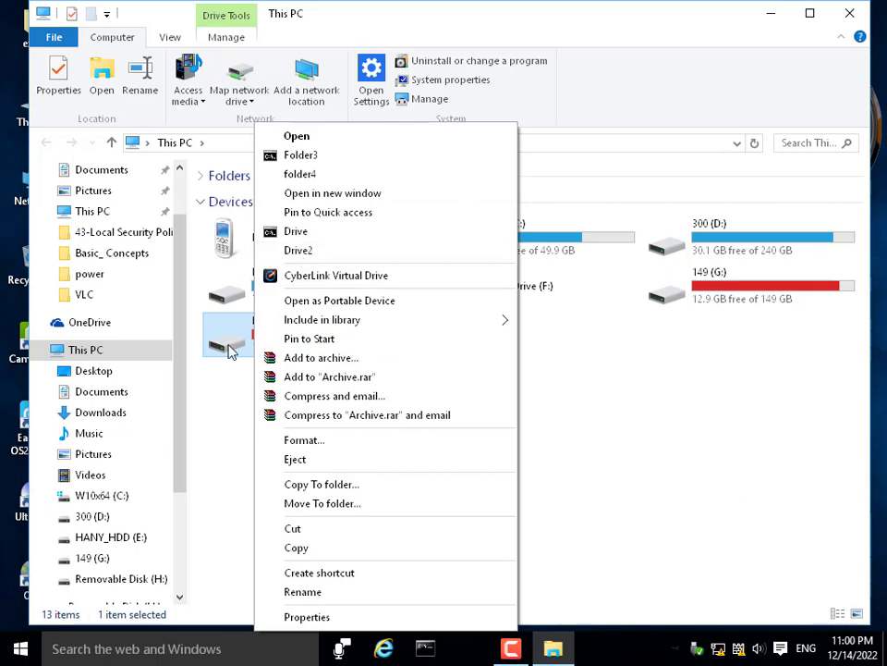
click(580, 394)
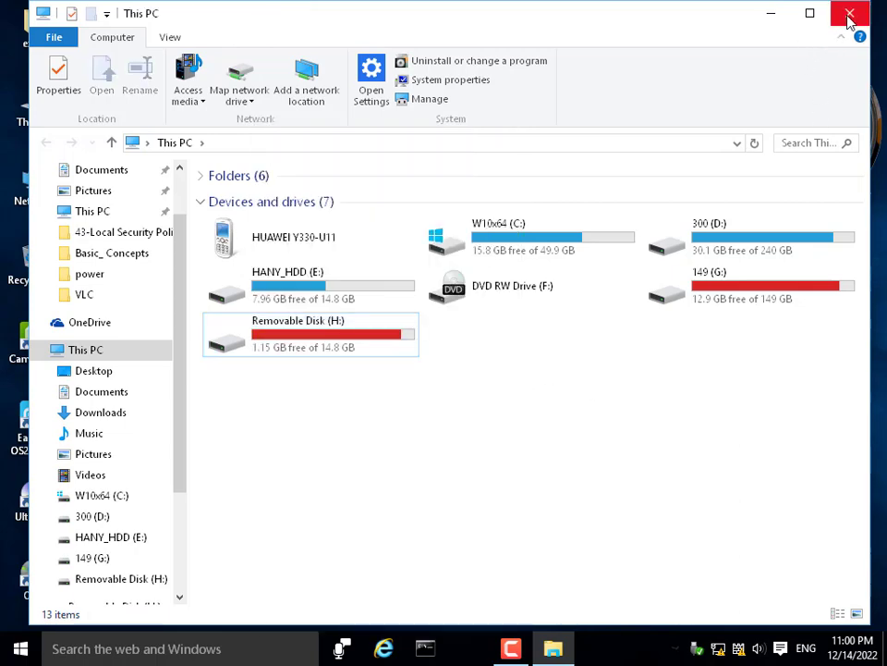
click(850, 18)
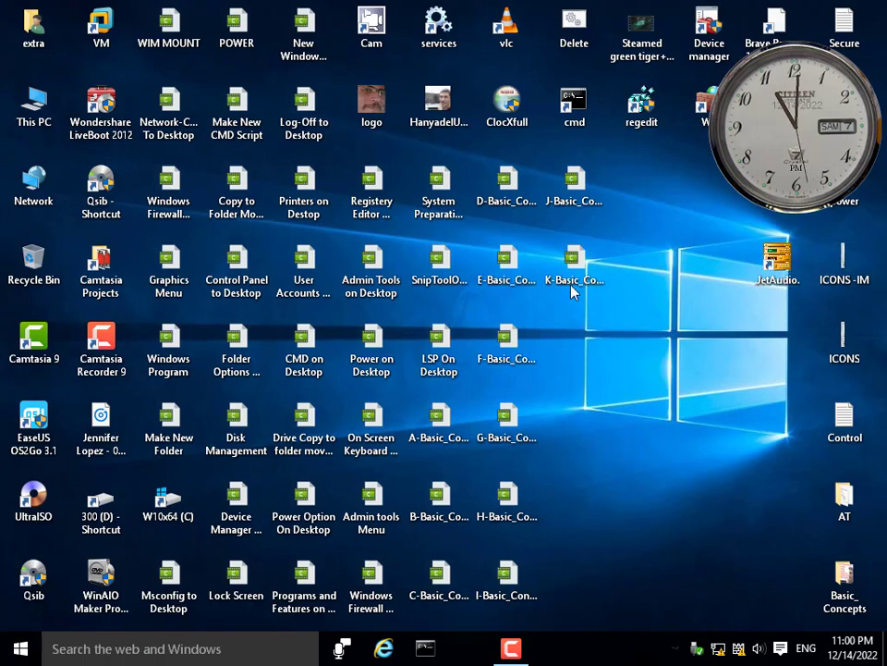
right_click(543, 276)
right_click(486, 266)
right_click(412, 259)
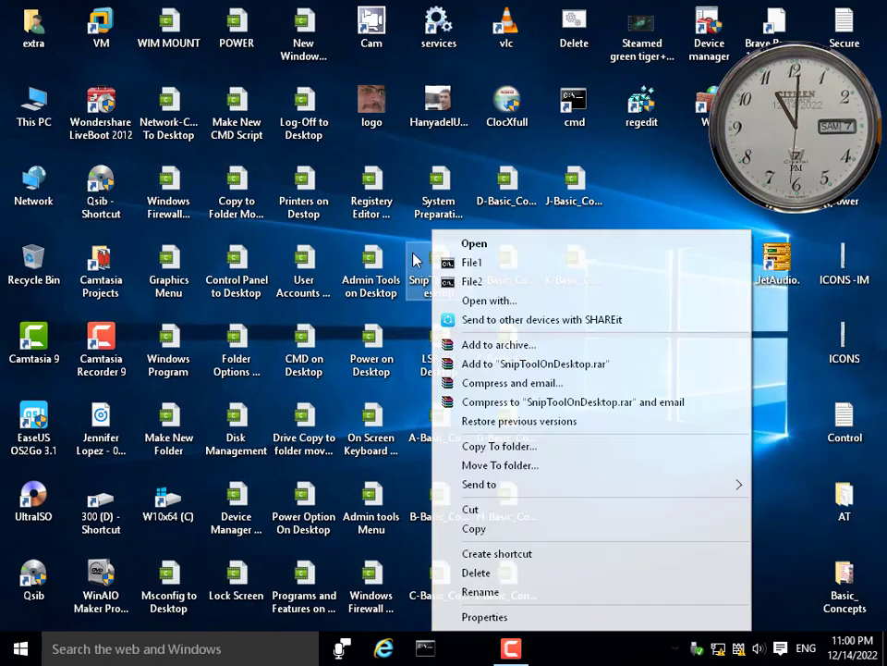
right_click(374, 189)
right_click(168, 93)
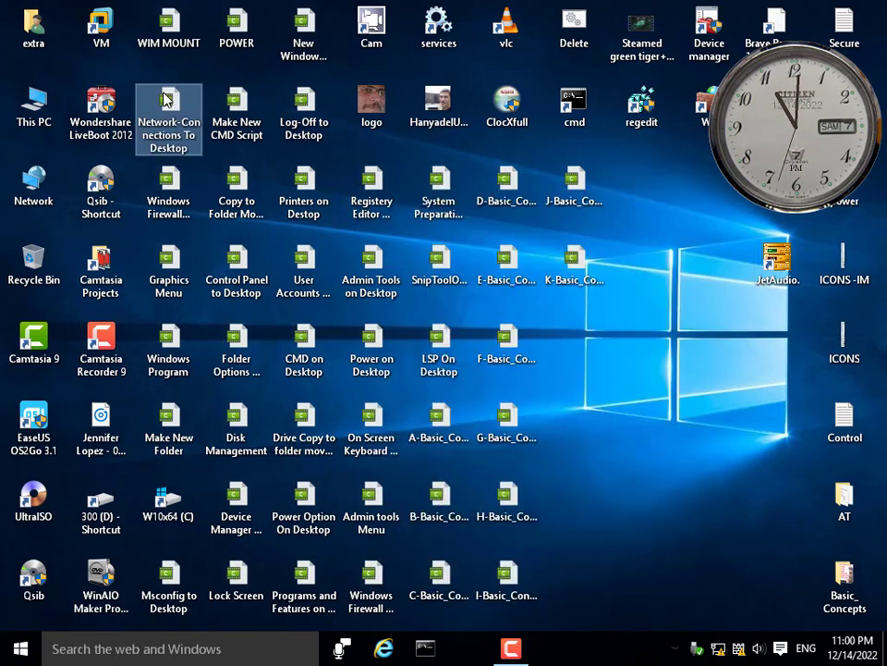
right_click(375, 27)
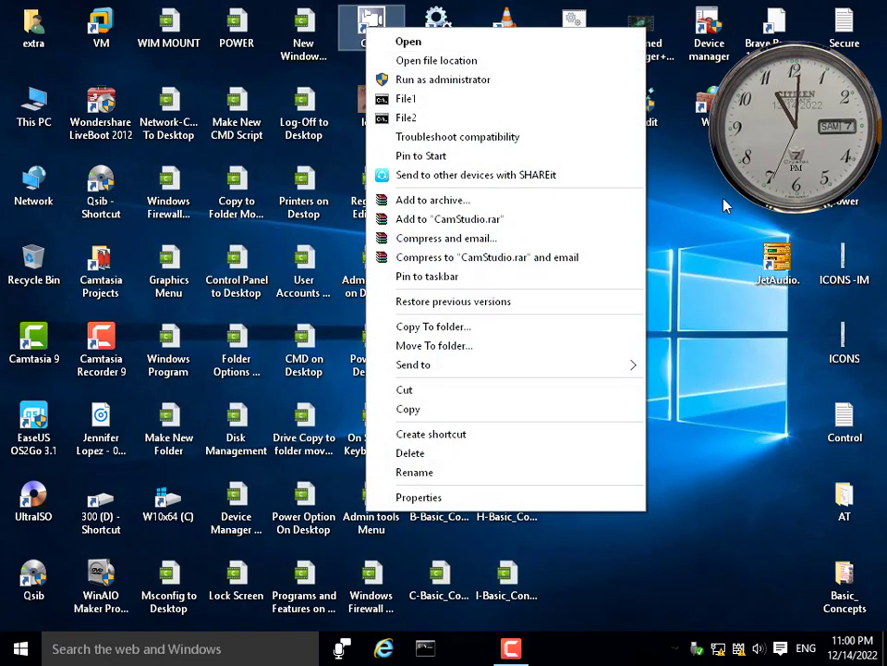
key(Escape)
right_click(709, 31)
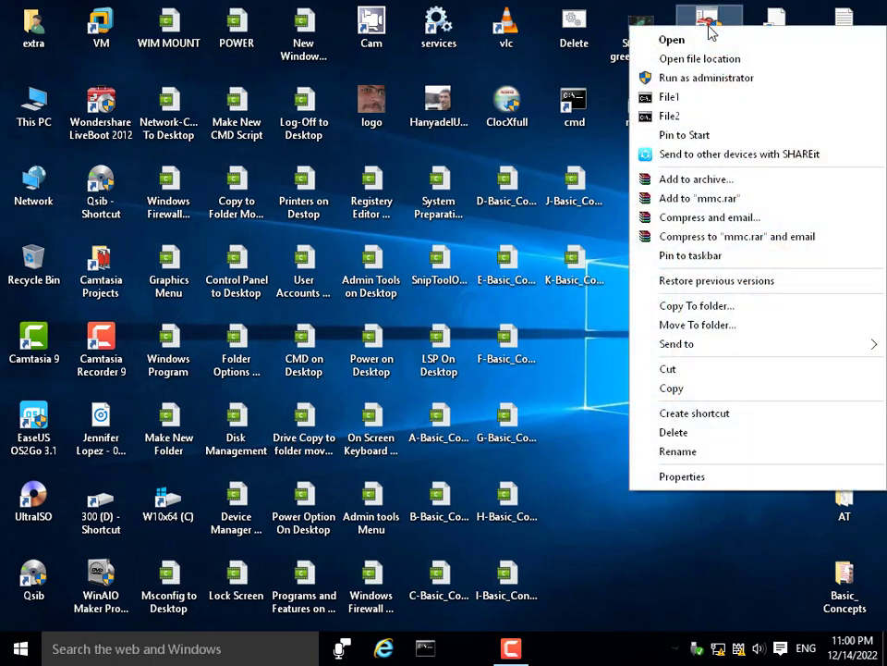
click(575, 189)
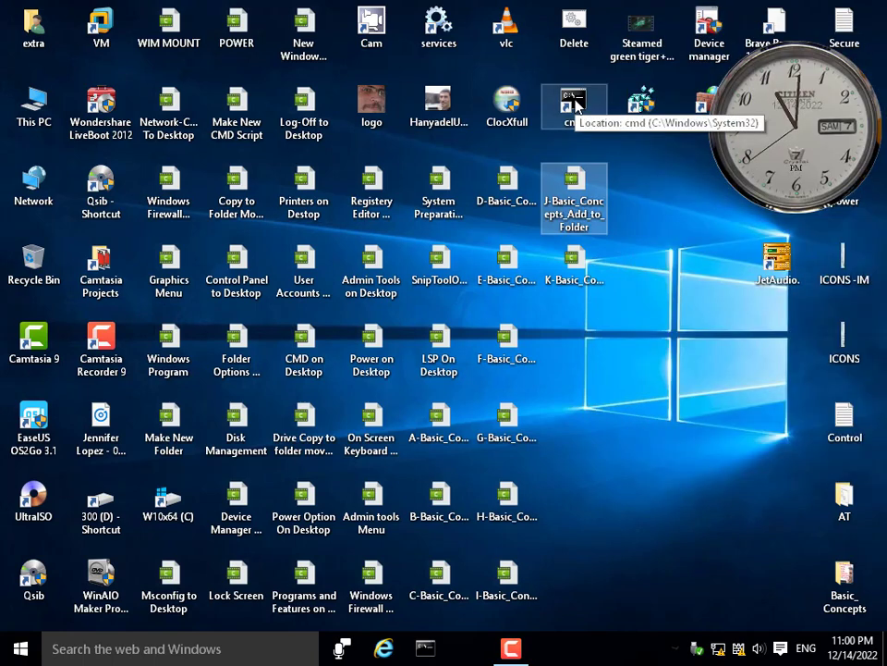
click(777, 270)
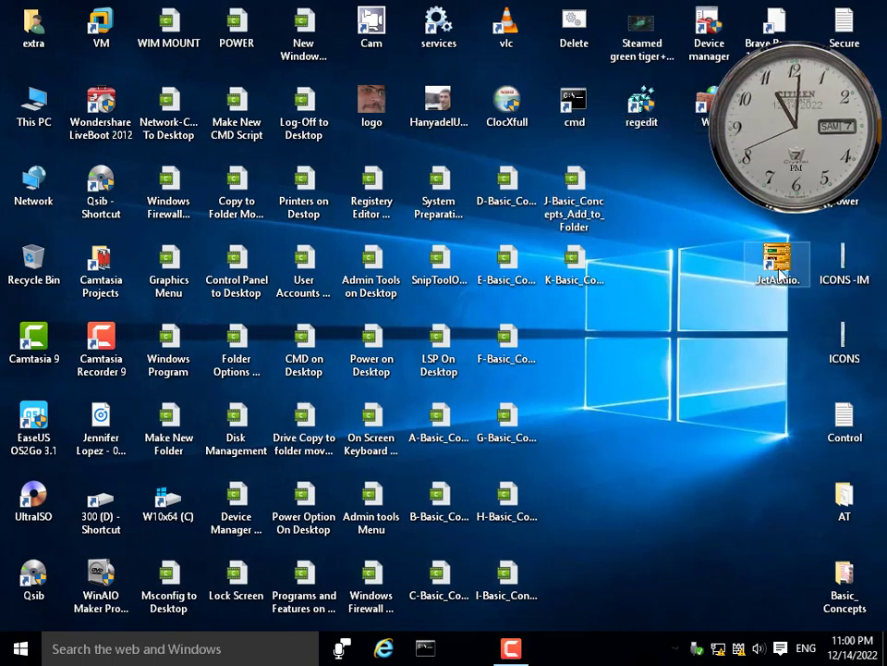
click(646, 367)
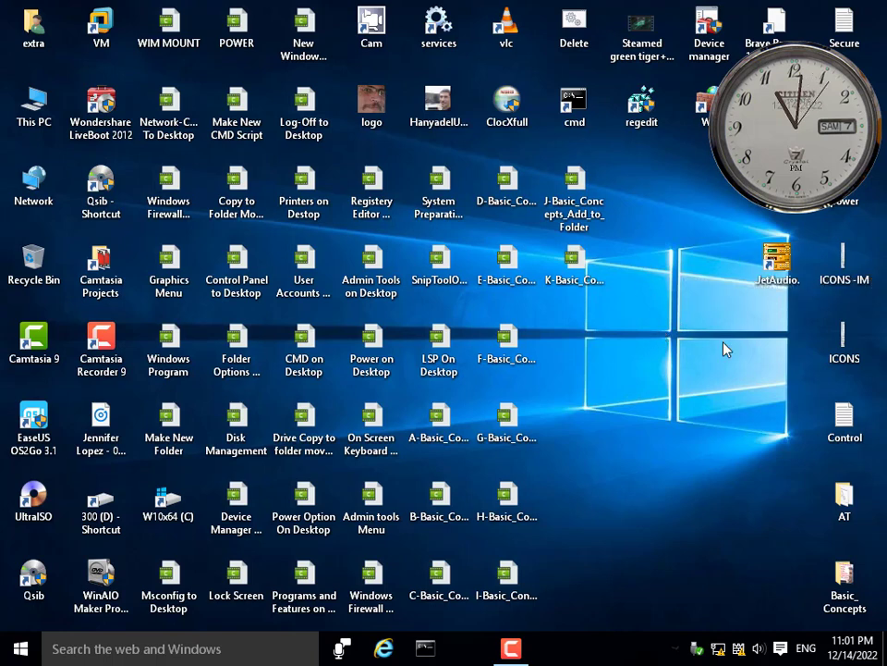
- Bring up and dismiss the Control text file's context menu several times
click(840, 410)
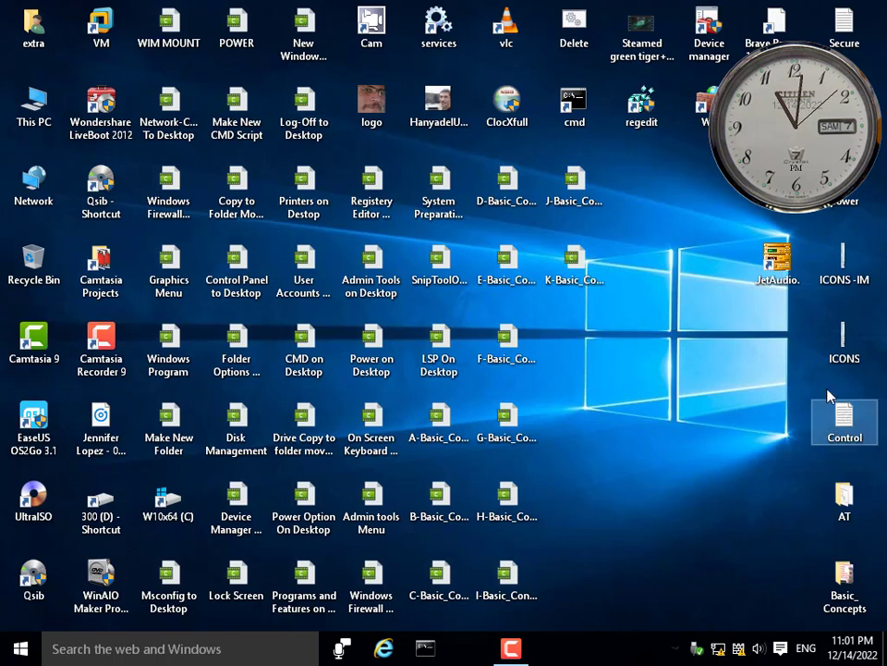
right_click(832, 407)
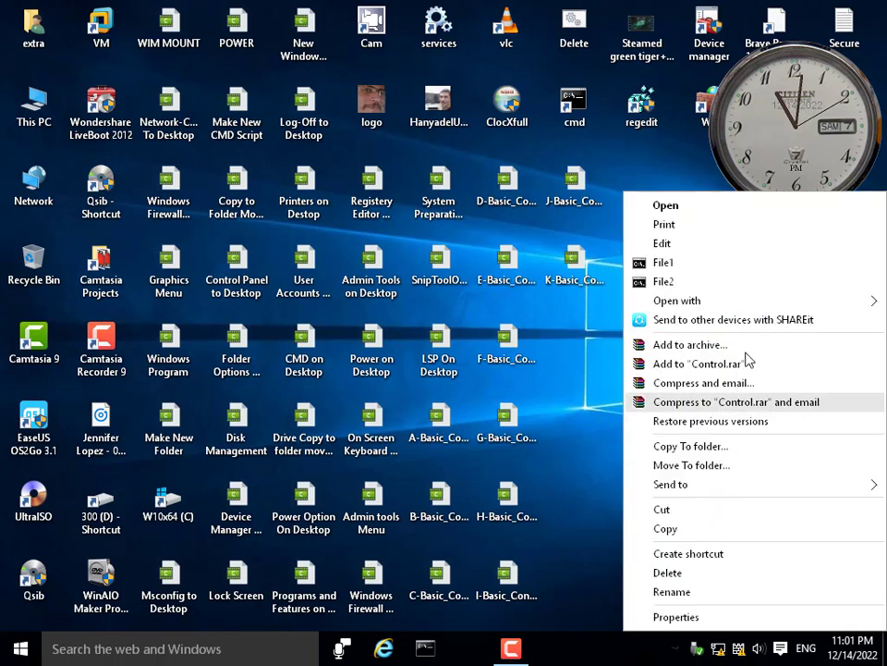
click(617, 323)
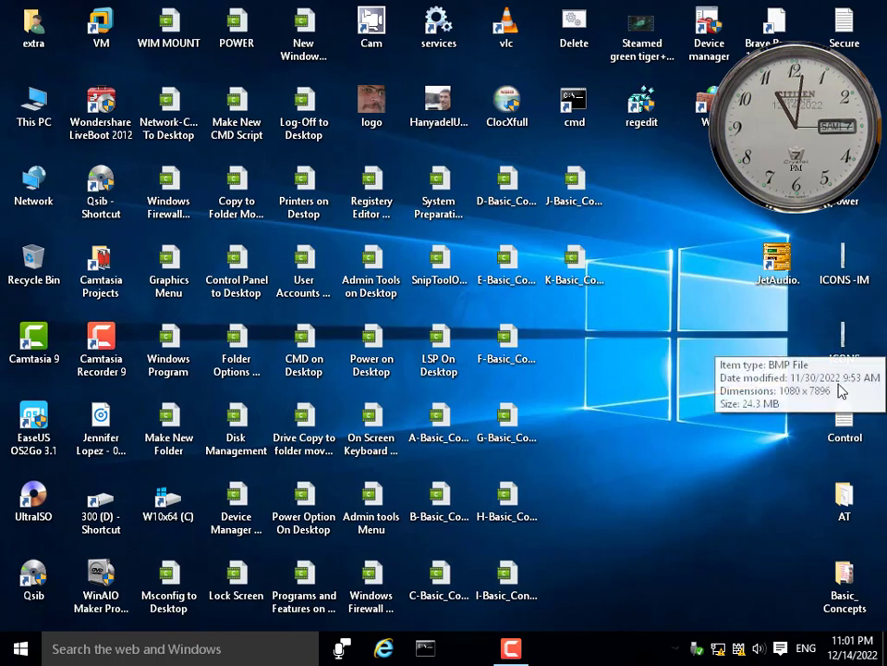
mouse_move(844, 416)
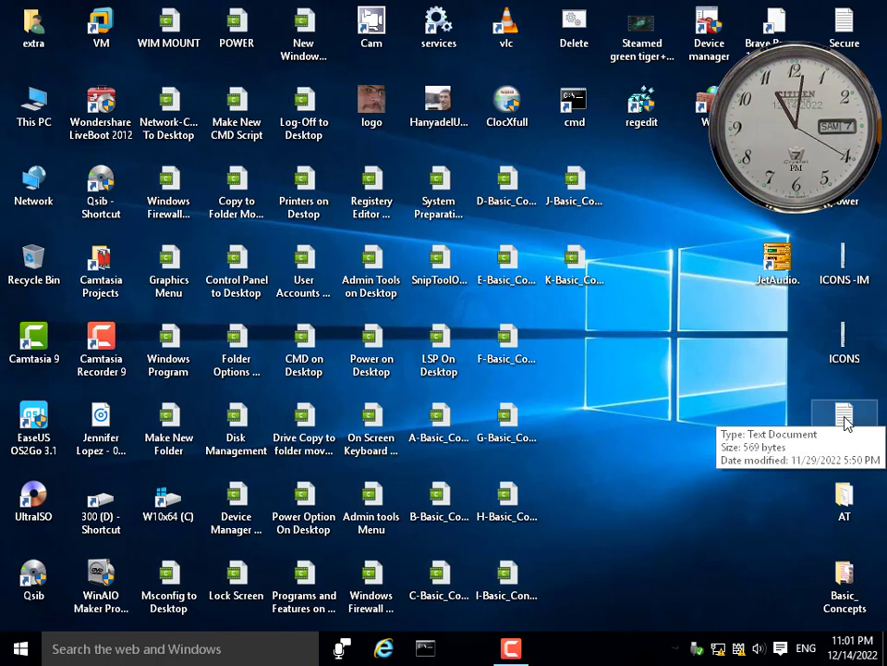
right_click(844, 420)
click(628, 186)
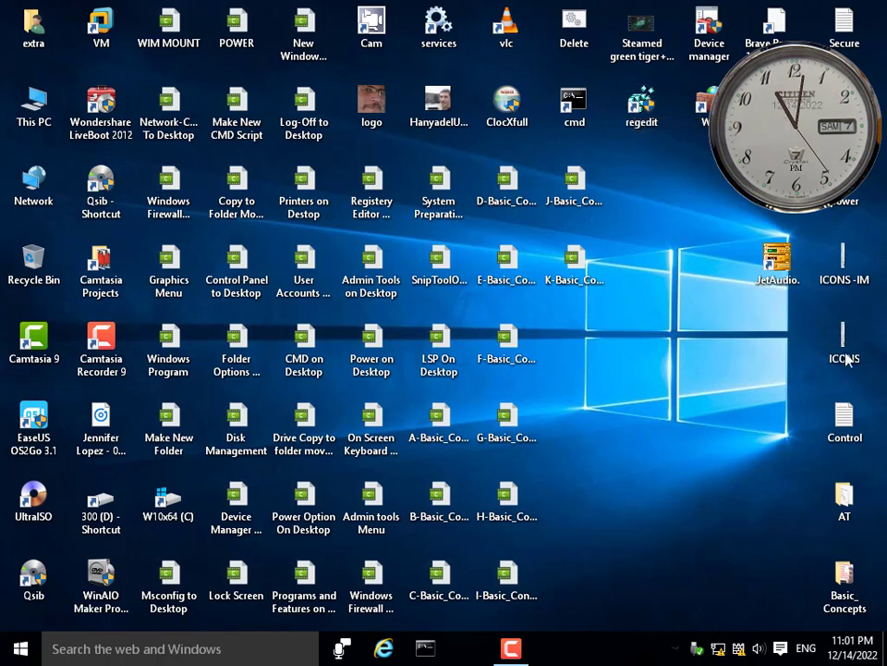
right_click(843, 429)
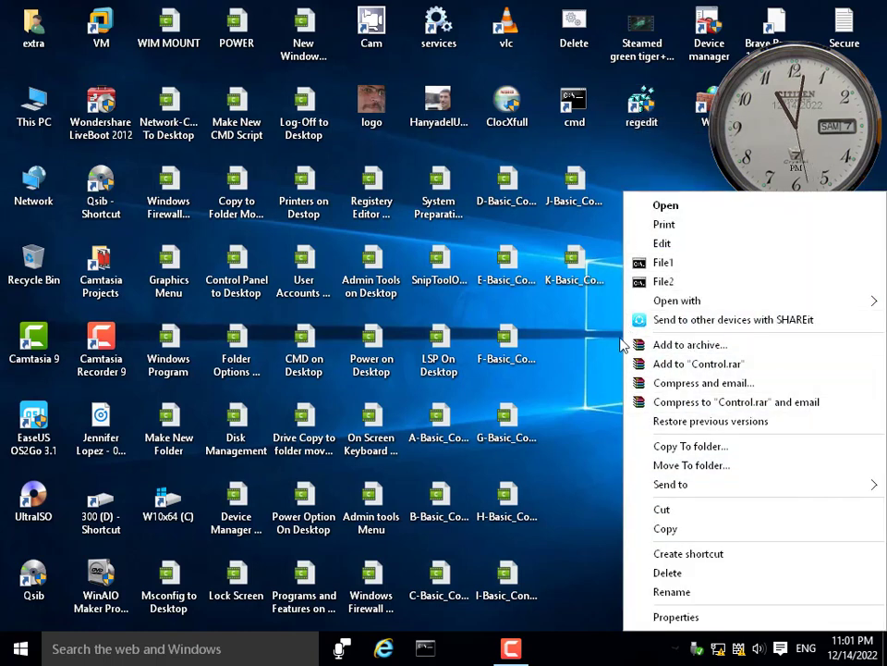
- Inspect the System Preparation and Registery Editor files' menus, then confirm Control is a 569-byte Text Document
click(438, 182)
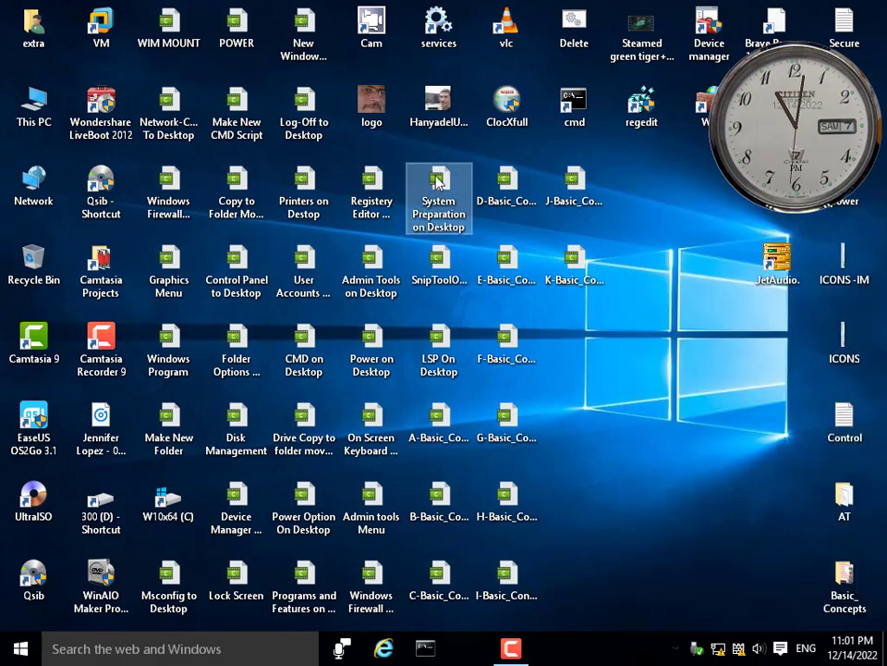
right_click(438, 182)
right_click(372, 189)
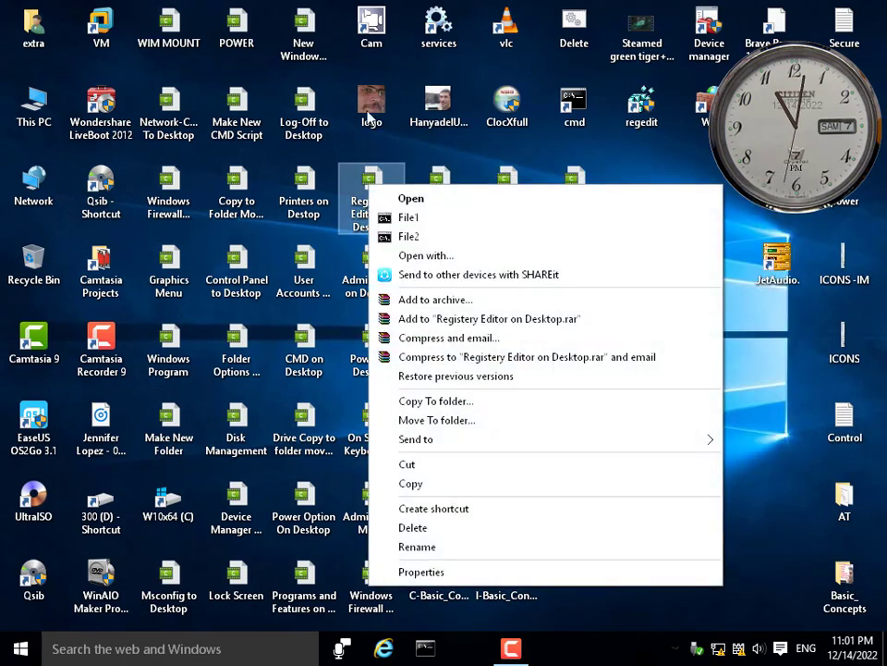
click(371, 103)
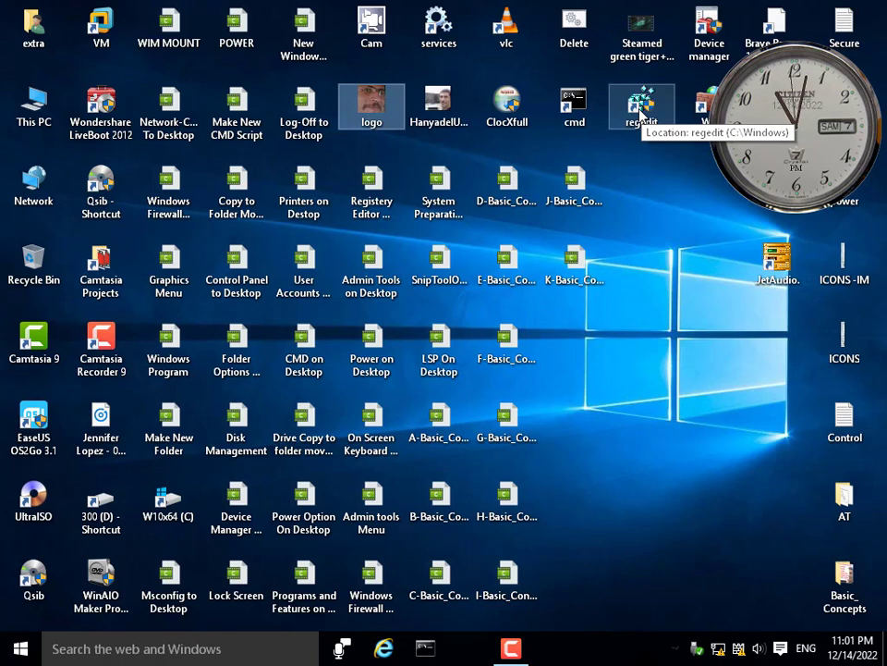
click(849, 427)
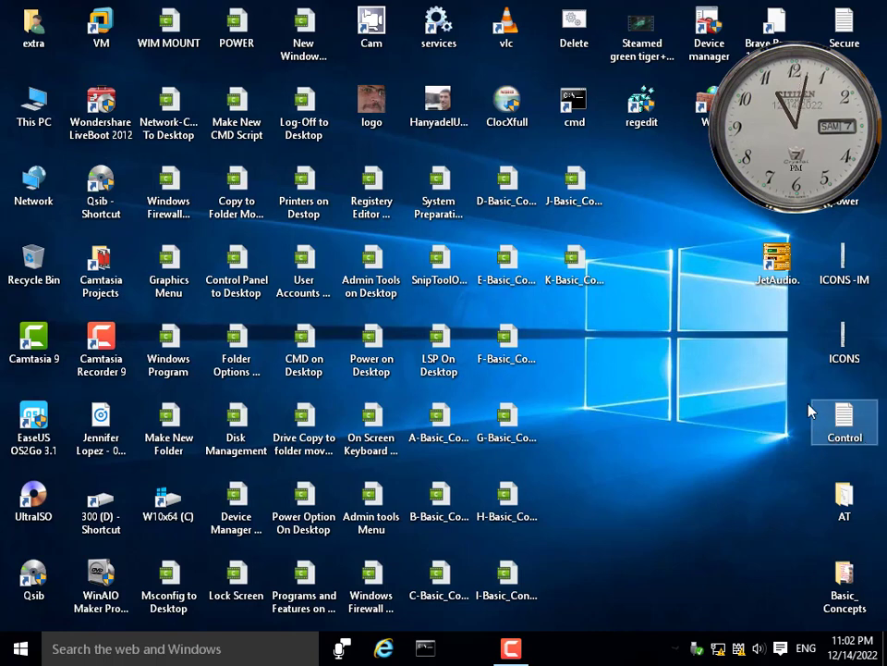
mouse_move(858, 432)
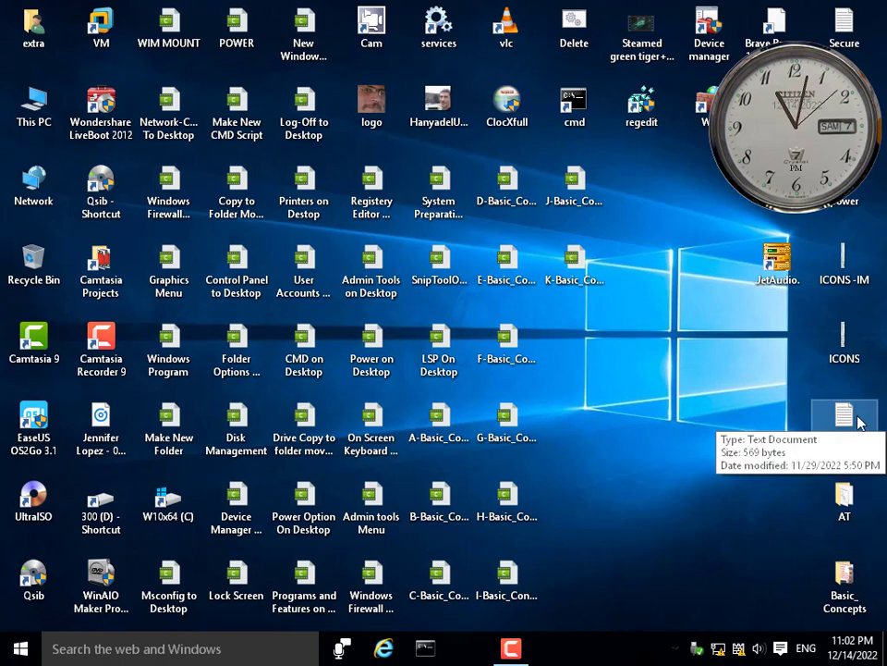
- Launch regedit and jump to HKEY_CLASSES_ROOT\txtfile by typing 'txt' in the key tree
click(631, 109)
double_click(632, 109)
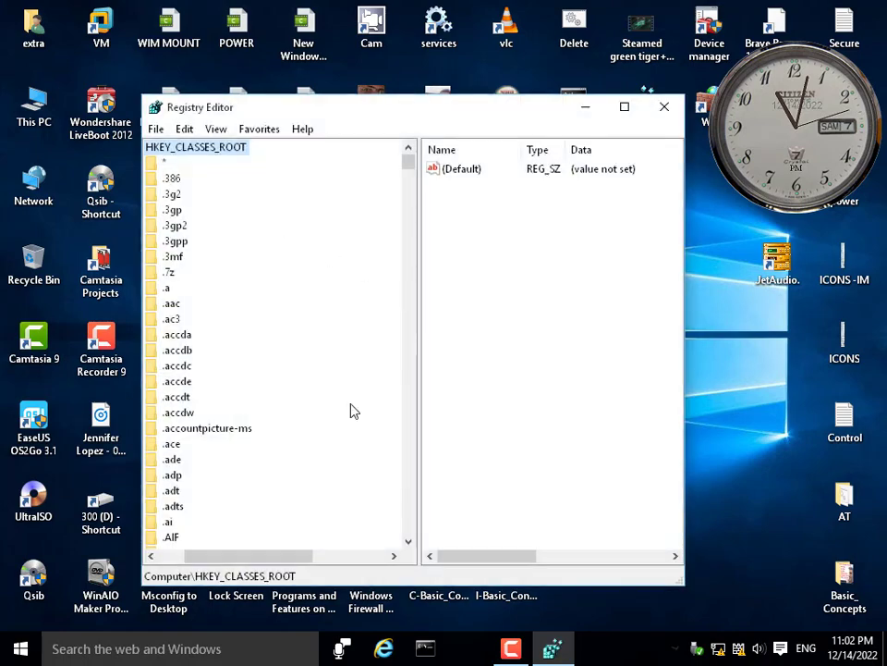
drag(293, 552, 257, 553)
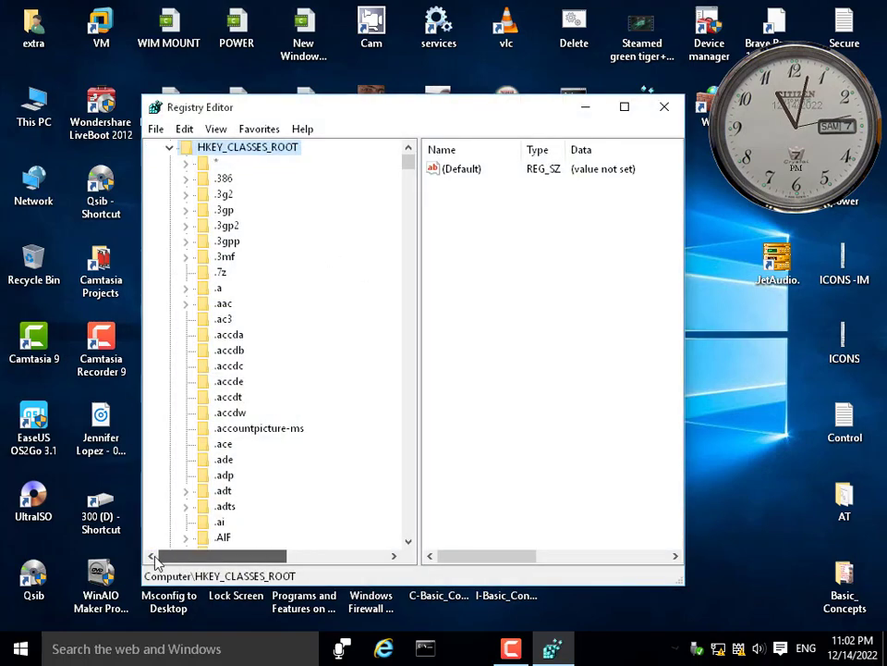
click(169, 147)
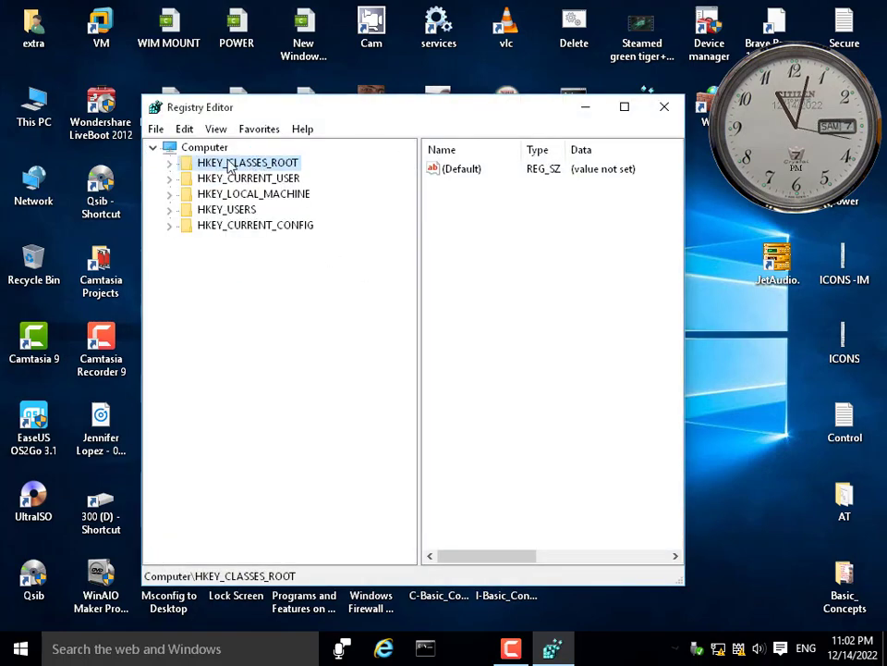
double_click(233, 164)
click(227, 241)
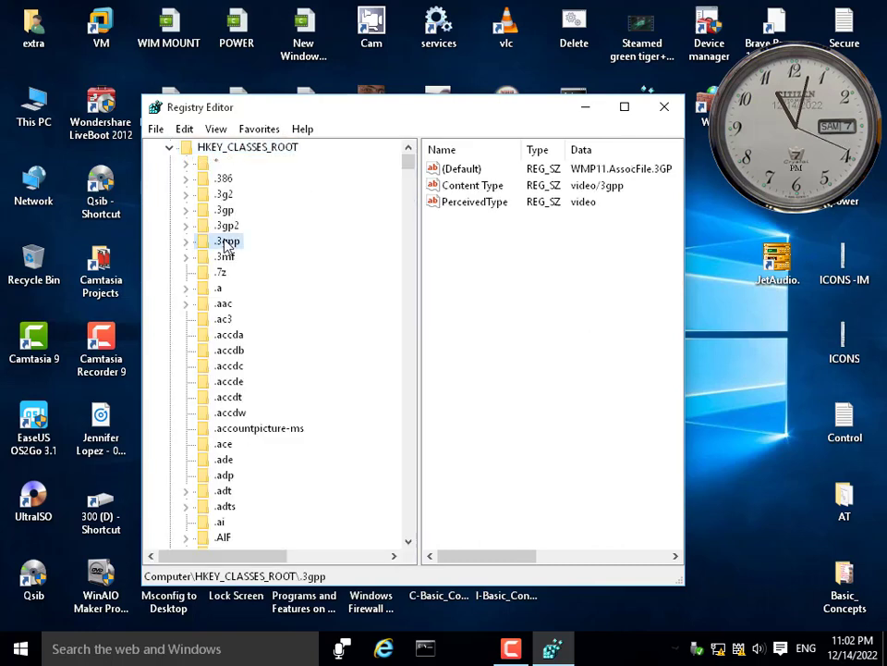
text(txtfile)
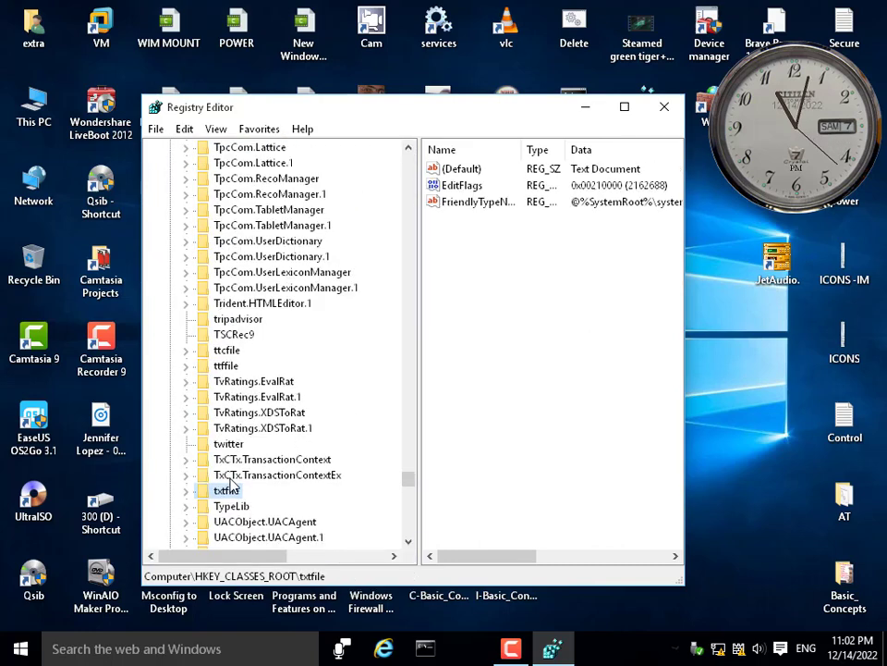
scroll(231, 485, down, 1)
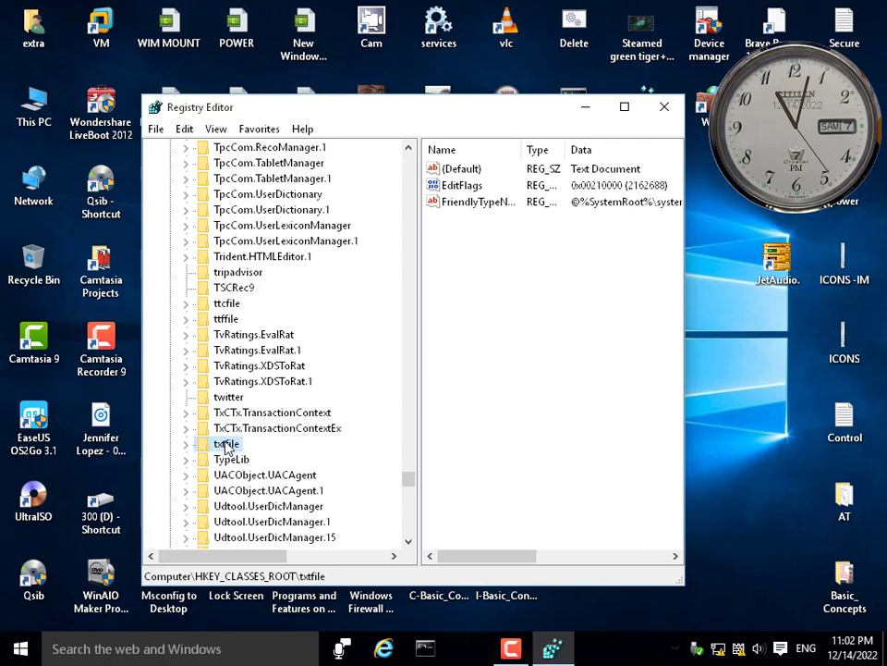
- Create the key 'Hide This TXT FILE' under txtfile\shell, next to open, print and printto
double_click(226, 445)
double_click(239, 475)
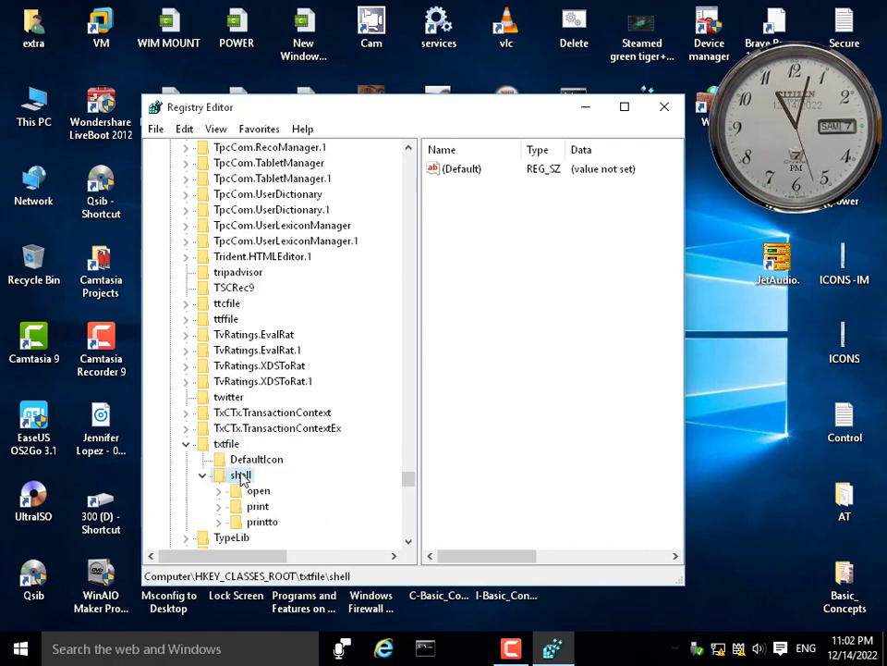
right_click(243, 478)
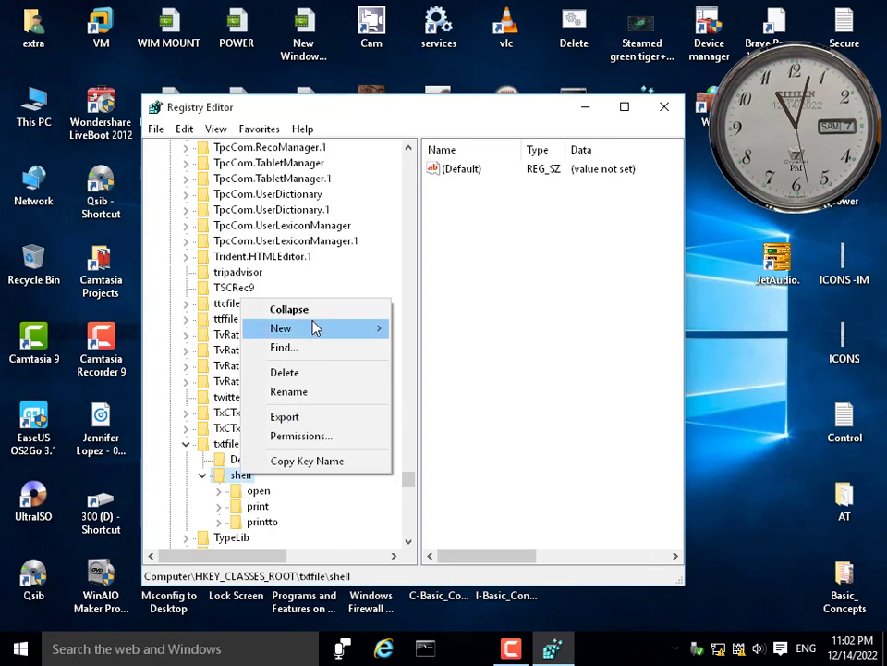
mouse_move(368, 329)
click(432, 331)
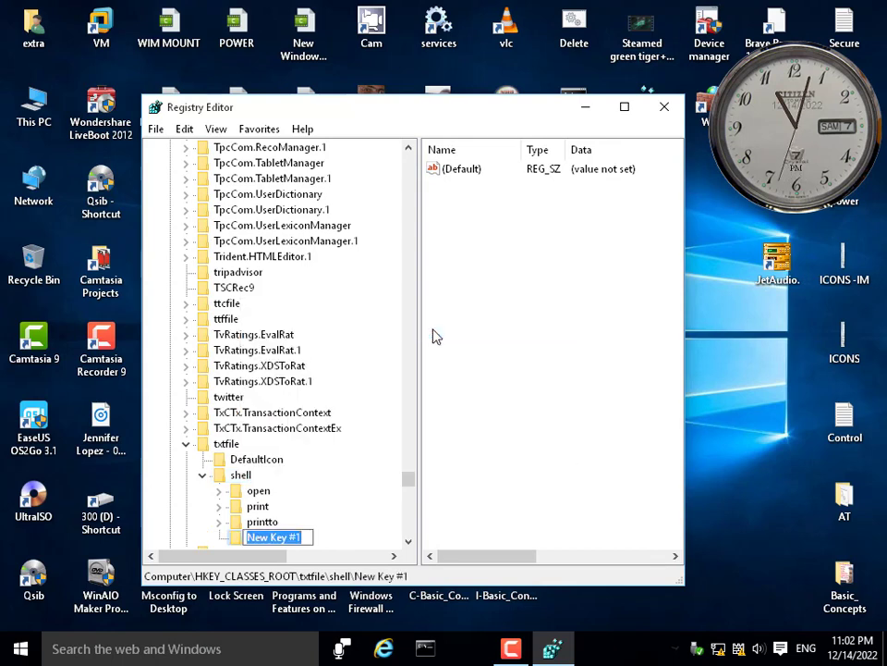
text(TXT)
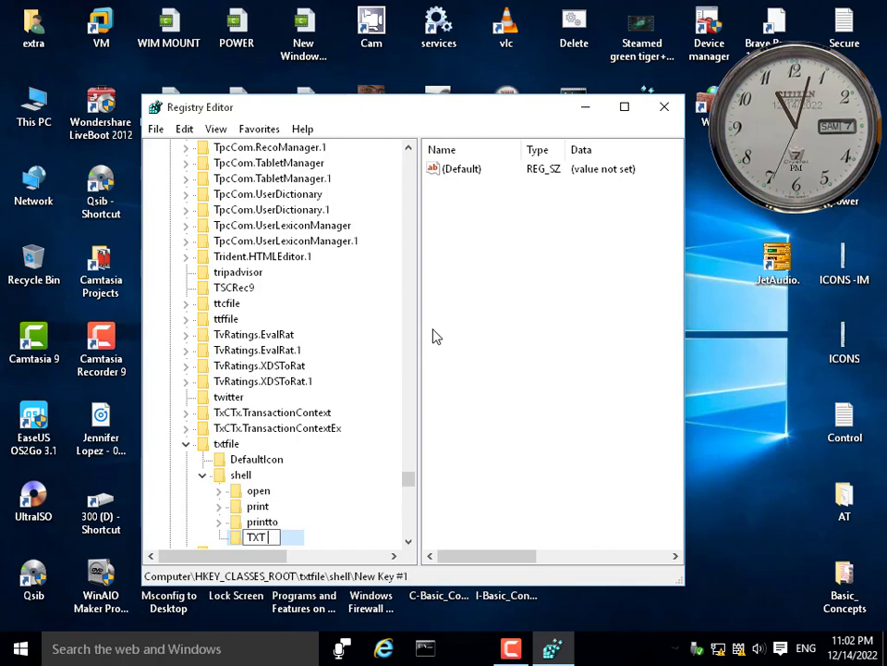
text( FILE)
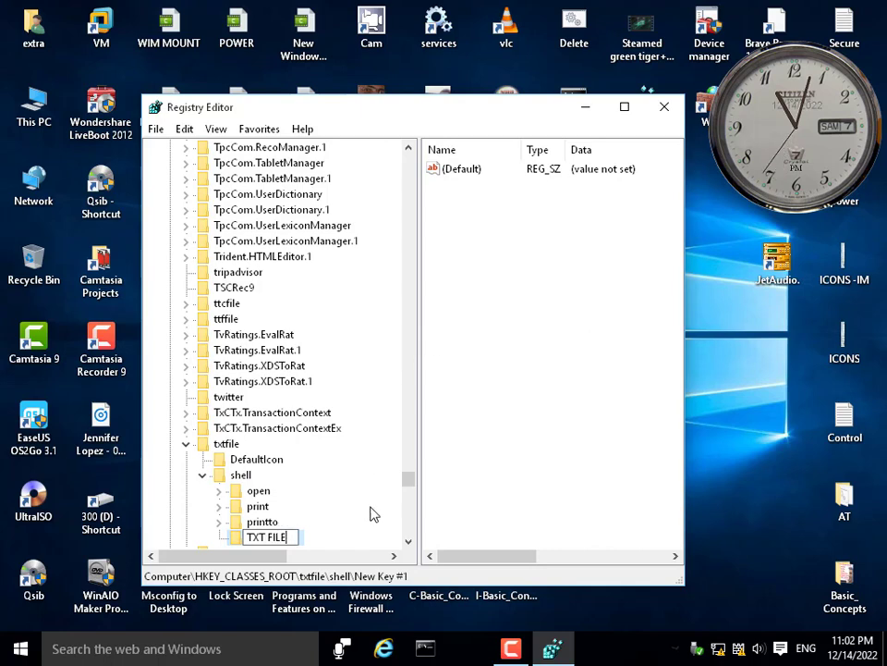
key(Home)
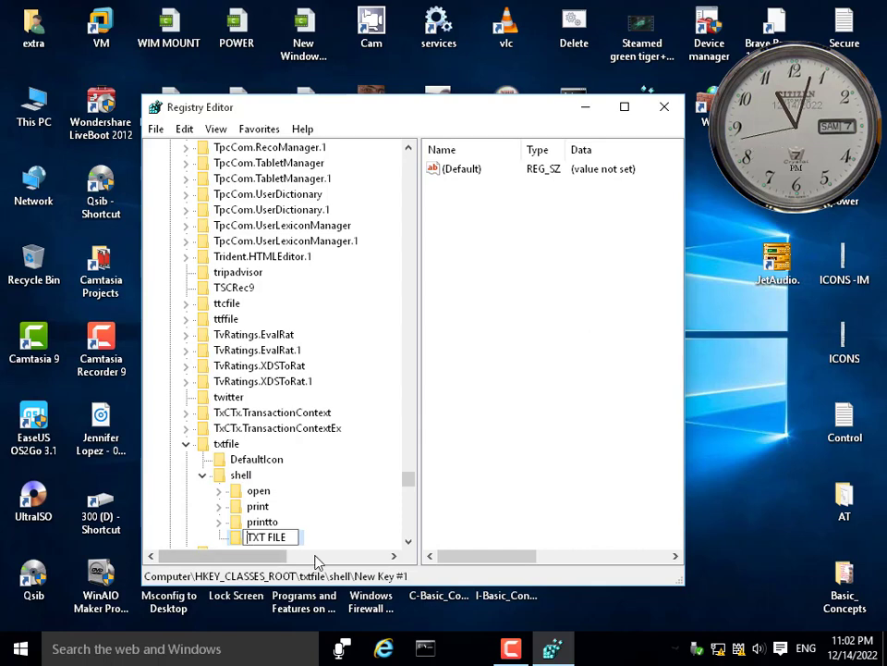
text(Hide T)
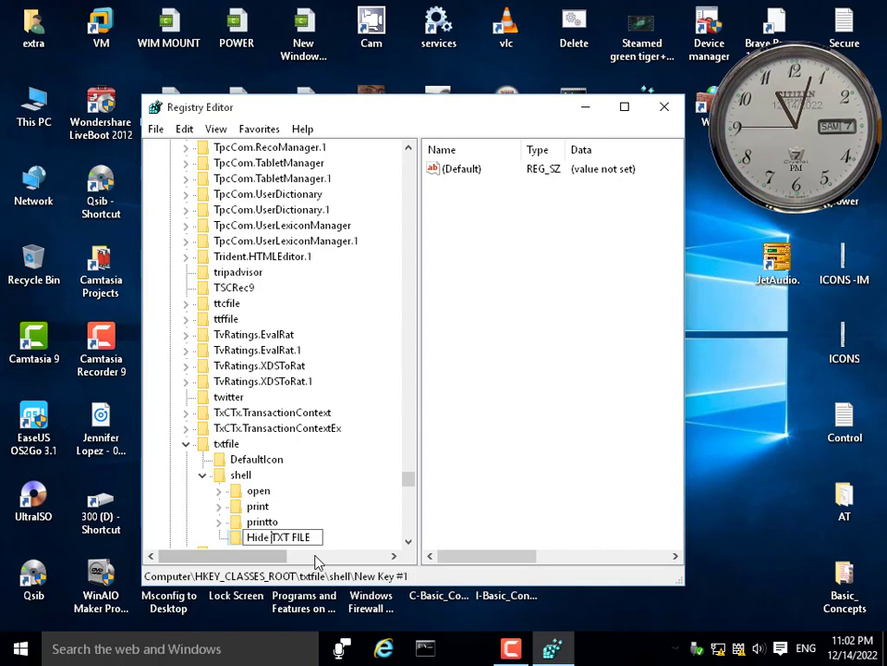
text(his)
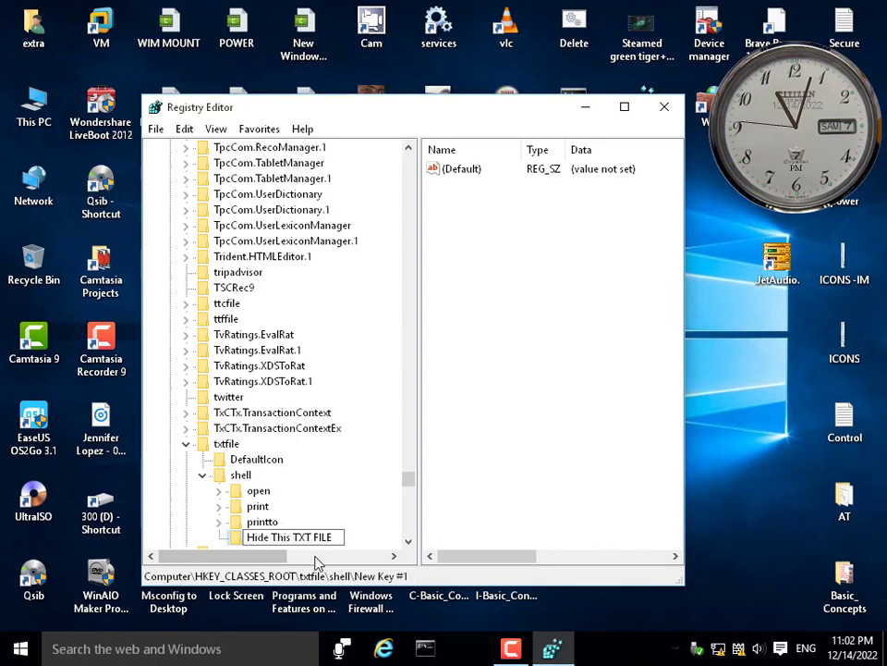
key(Return)
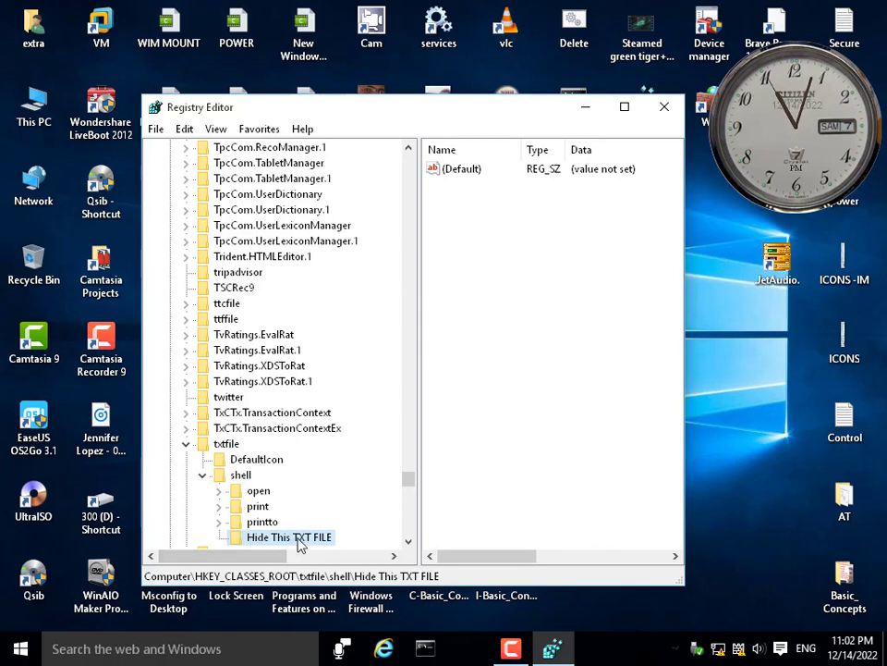
scroll(305, 518, down, 1)
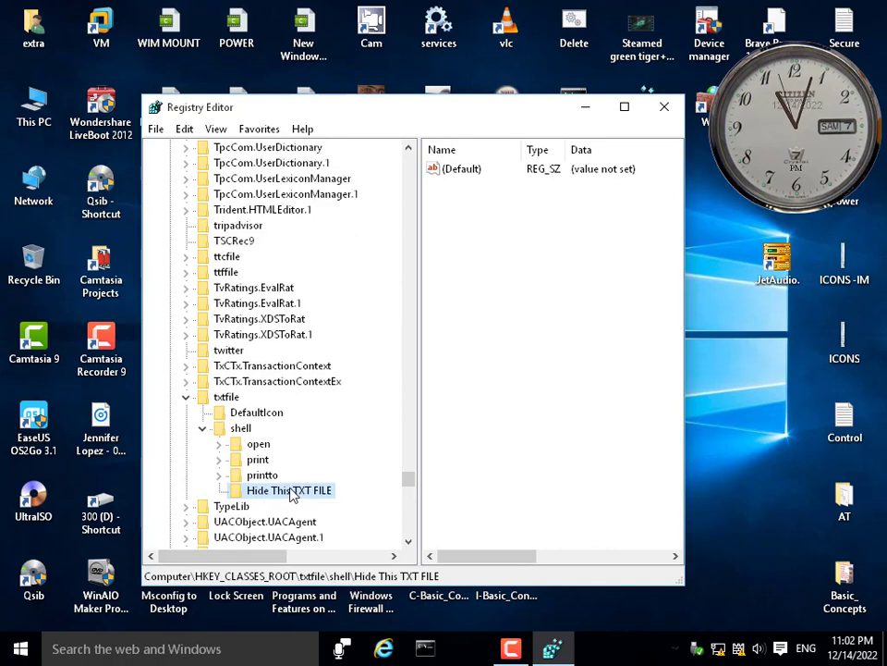
right_click(843, 504)
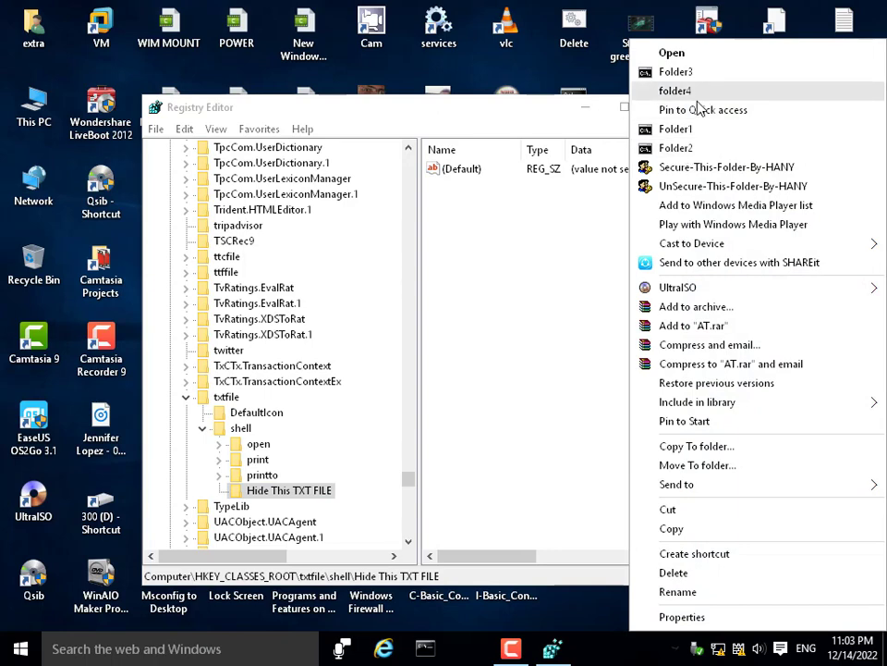
click(602, 234)
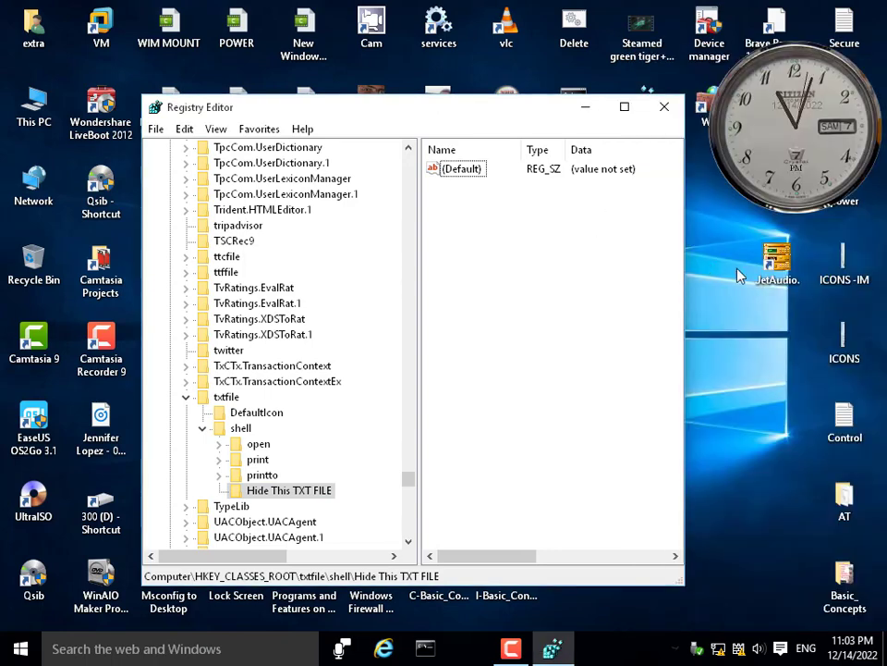
right_click(846, 425)
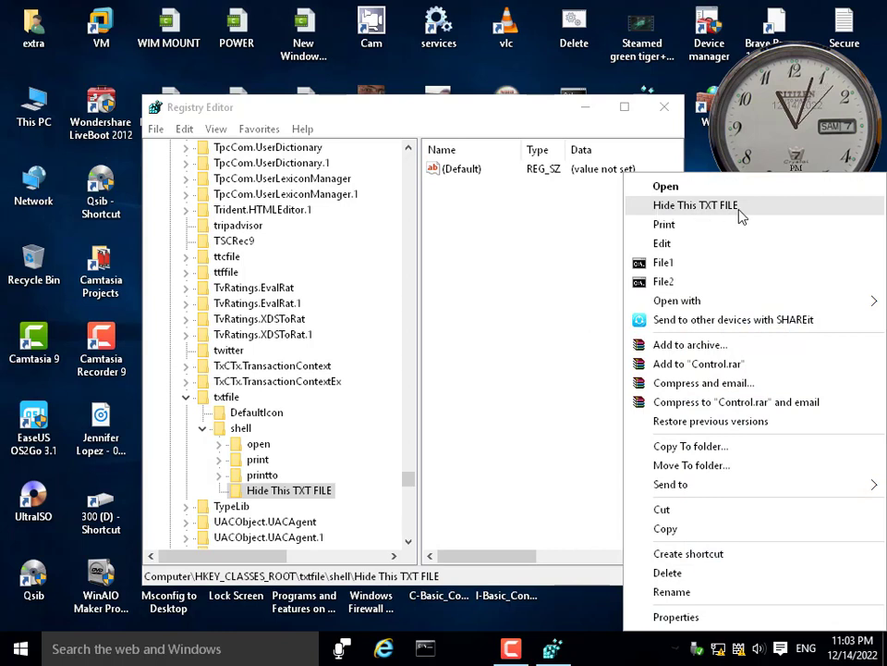
click(534, 258)
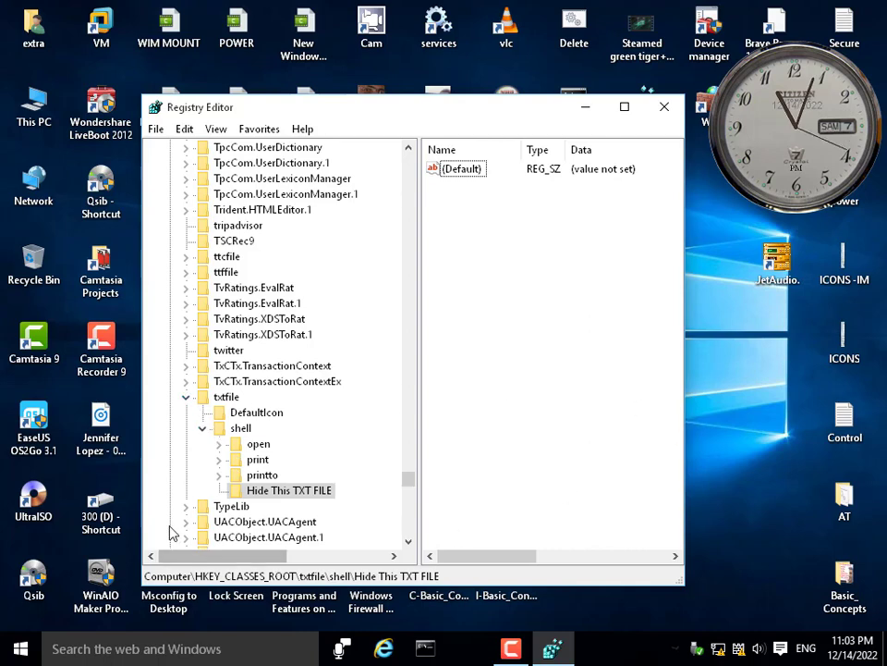
right_click(102, 347)
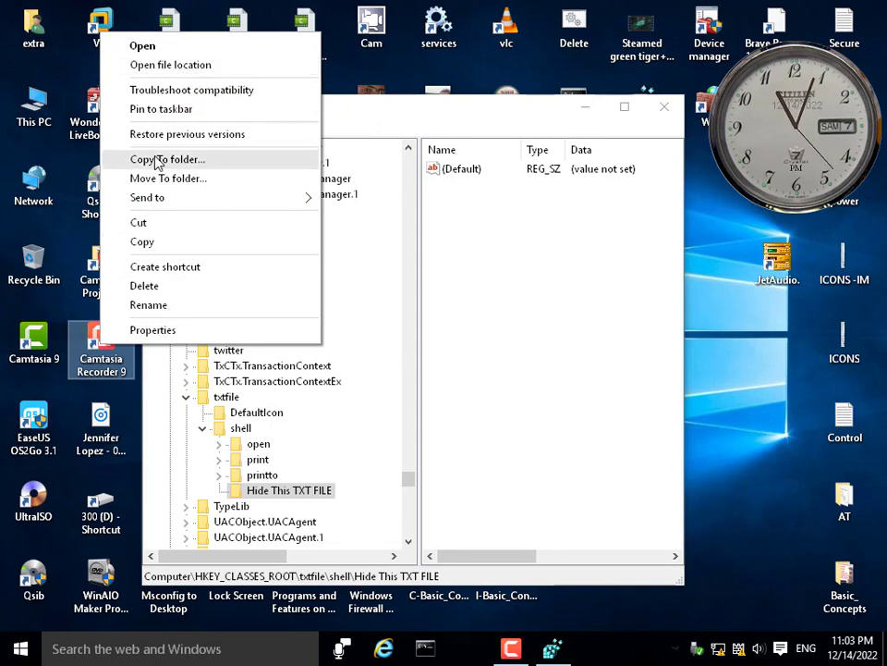
click(371, 26)
right_click(371, 26)
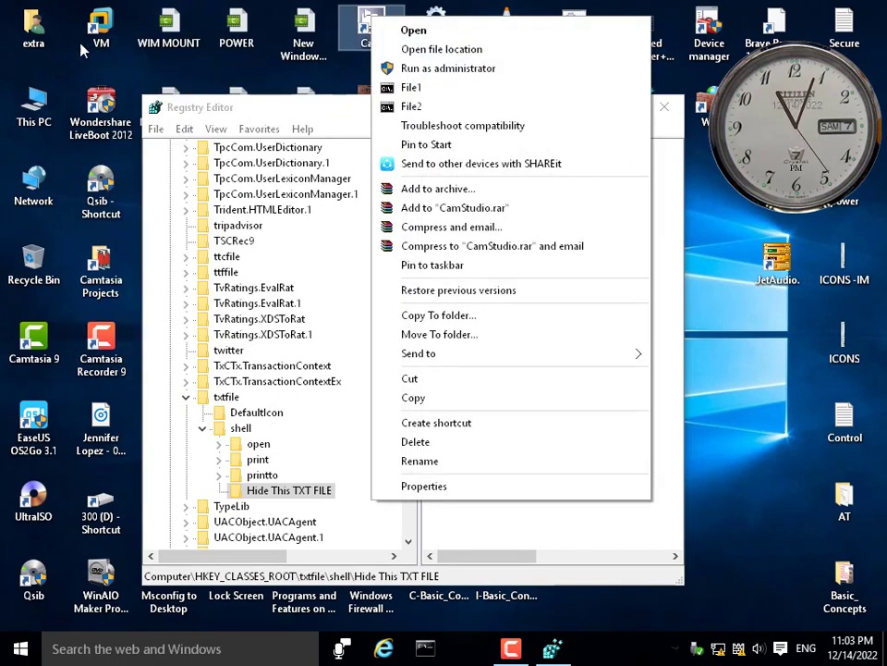
click(600, 199)
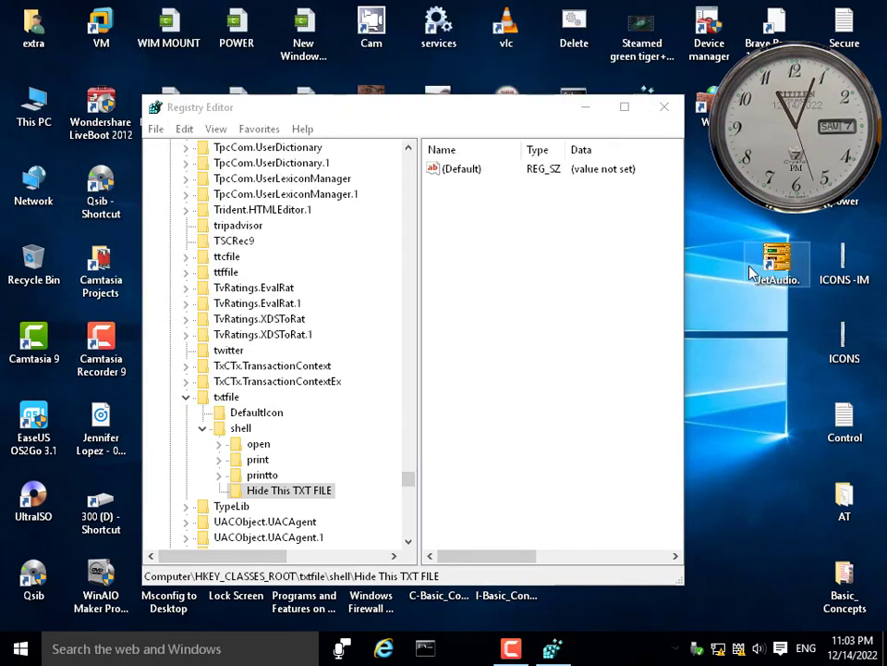
right_click(845, 426)
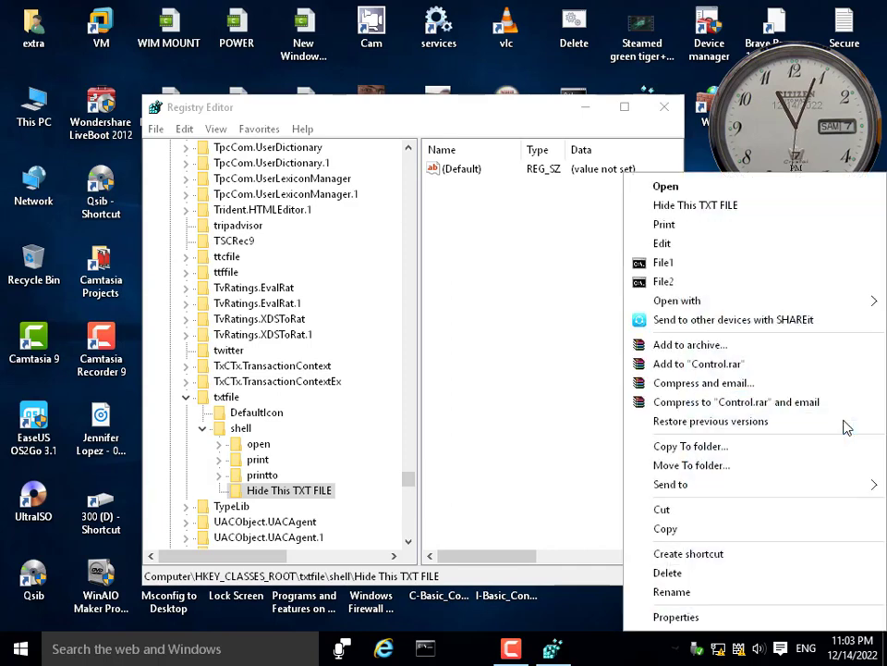
click(561, 258)
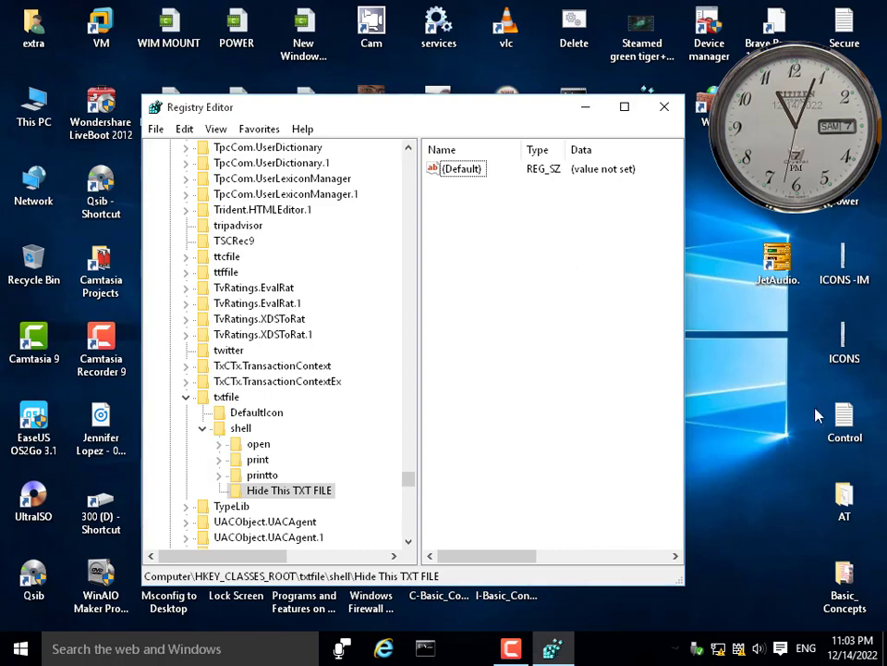
right_click(845, 421)
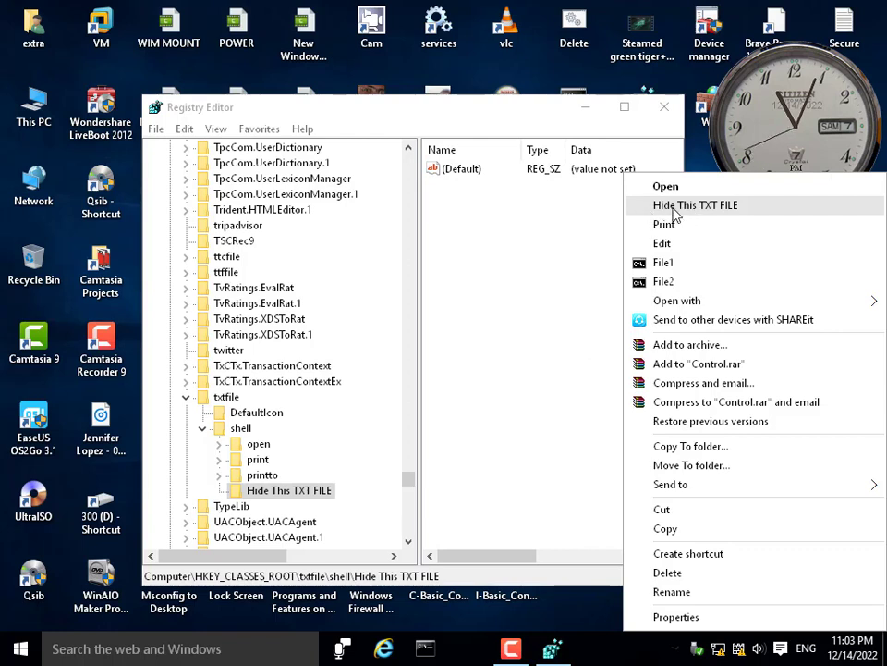
click(704, 162)
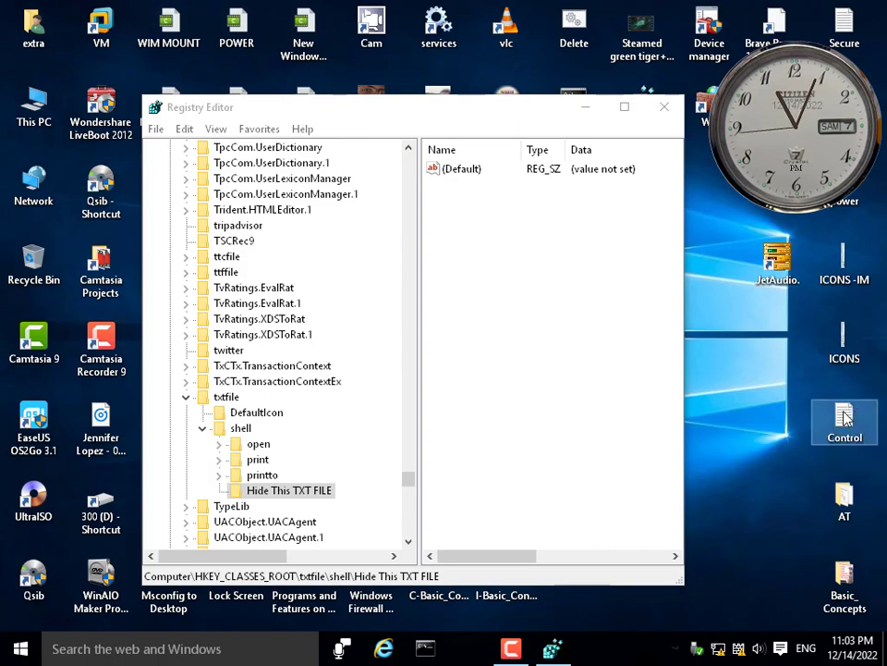
- Close and relaunch Registry Editor, then select txtfile\shell\Hide This TXT FILE
click(187, 397)
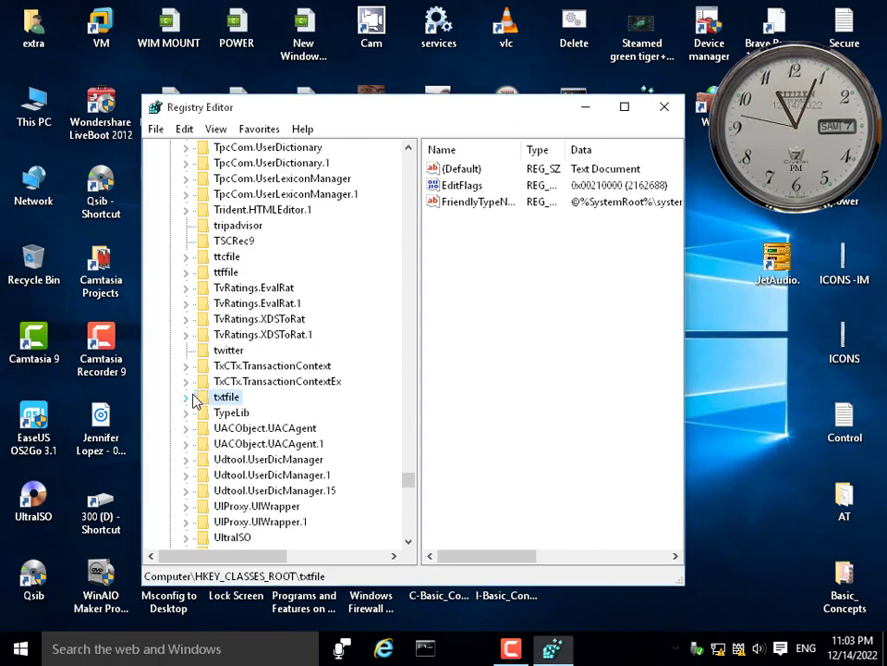
drag(359, 116, 300, 111)
click(600, 106)
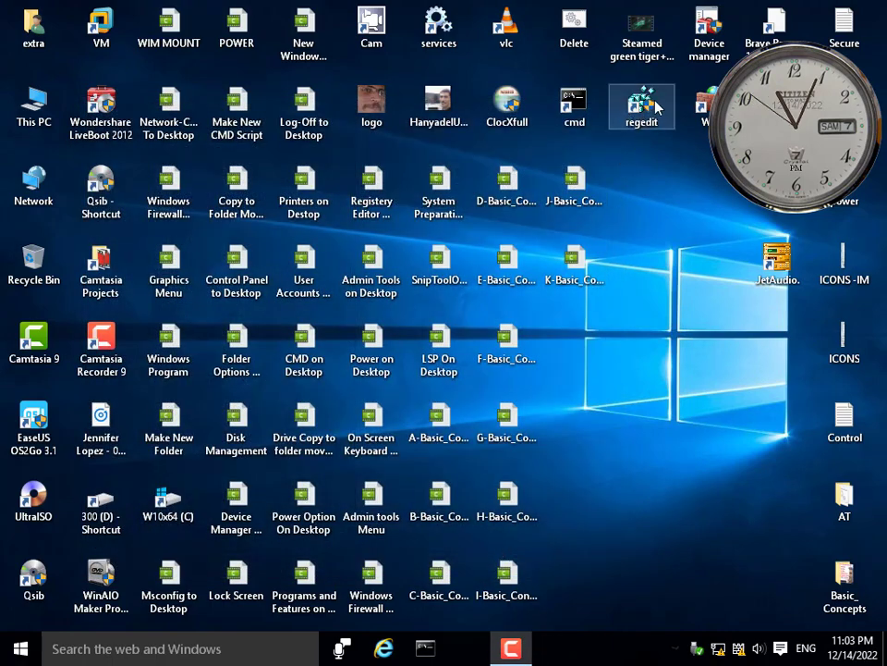
double_click(643, 105)
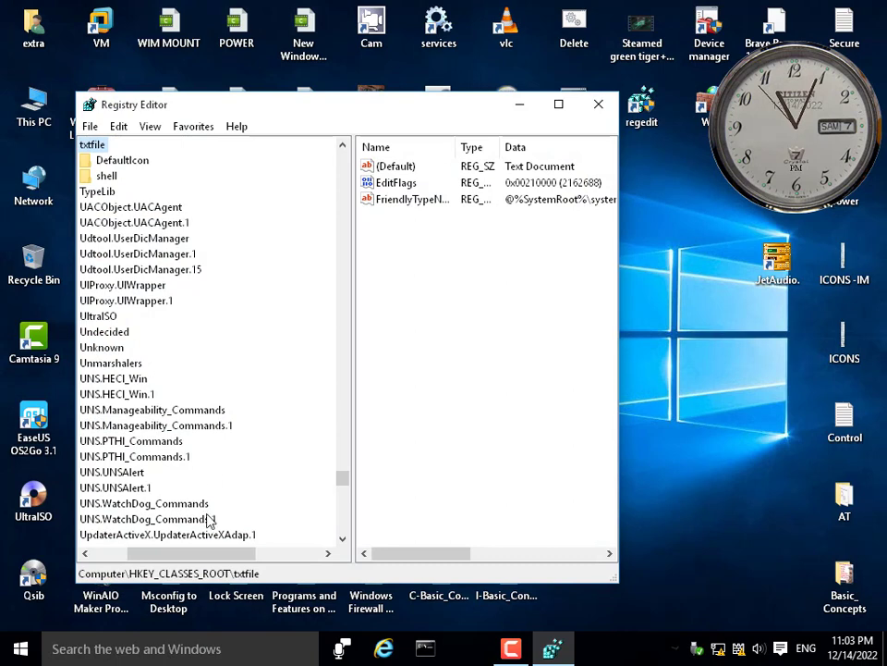
drag(213, 552, 178, 552)
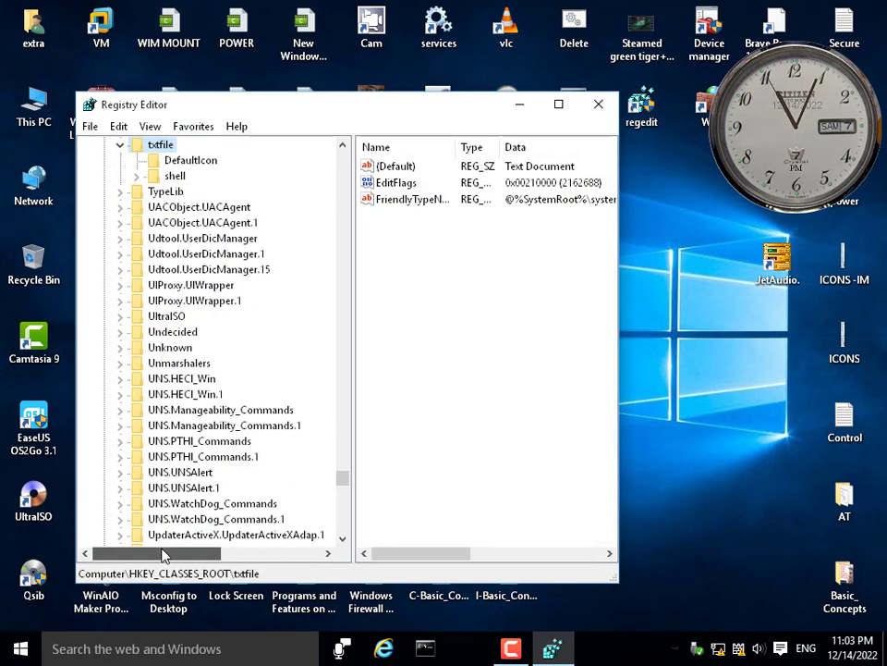
scroll(267, 239, up, 3)
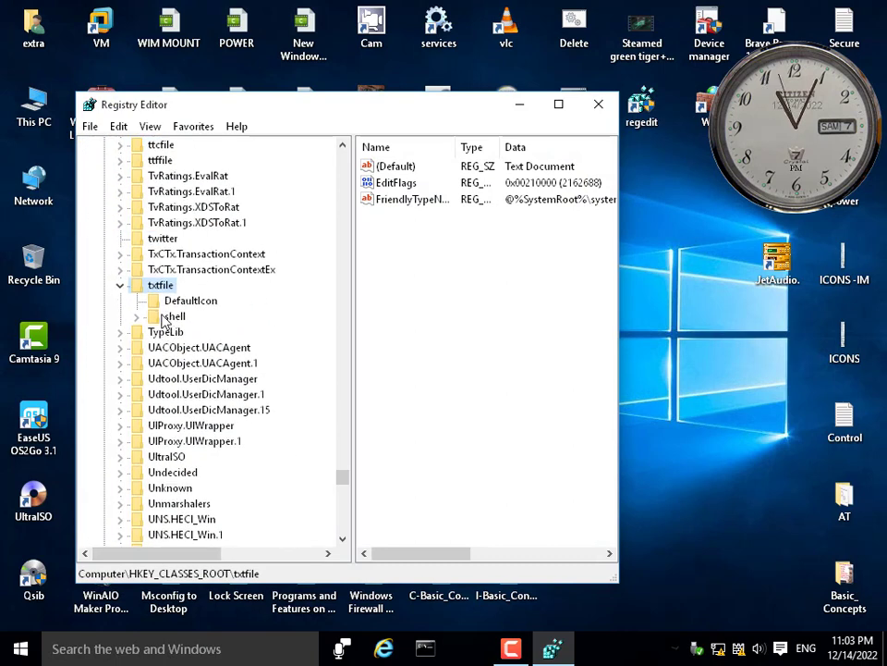
double_click(175, 316)
click(211, 333)
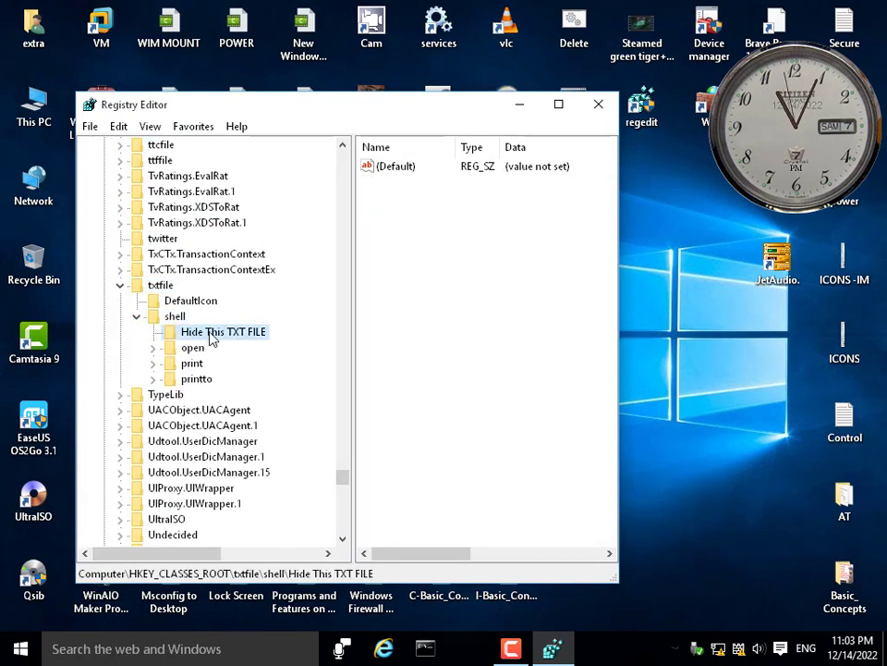
- Export the Hide This TXT FILE key to the Desktop as 'TXT FIle.reg' and close Registry Editor
right_click(211, 338)
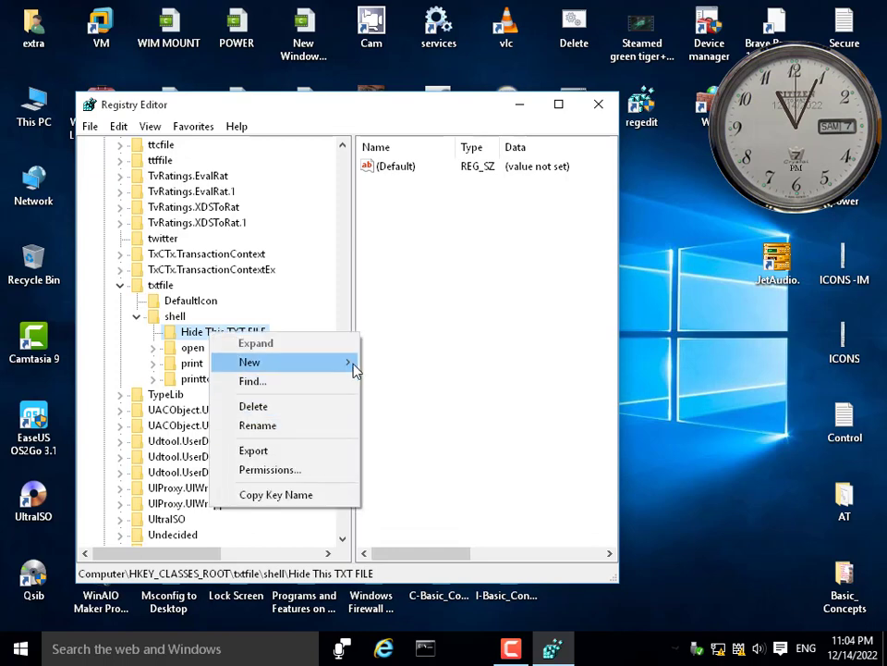
mouse_move(356, 370)
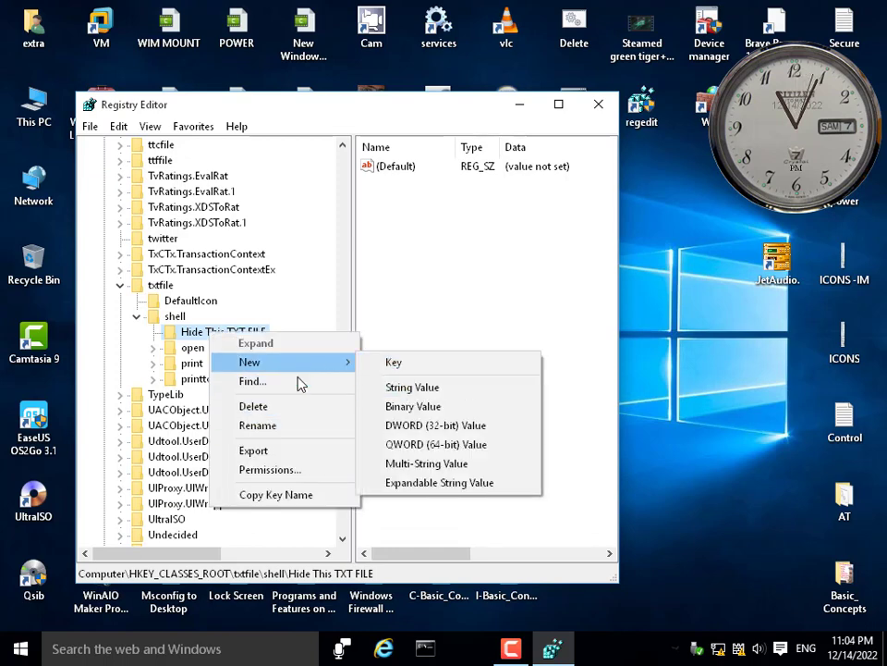
click(268, 450)
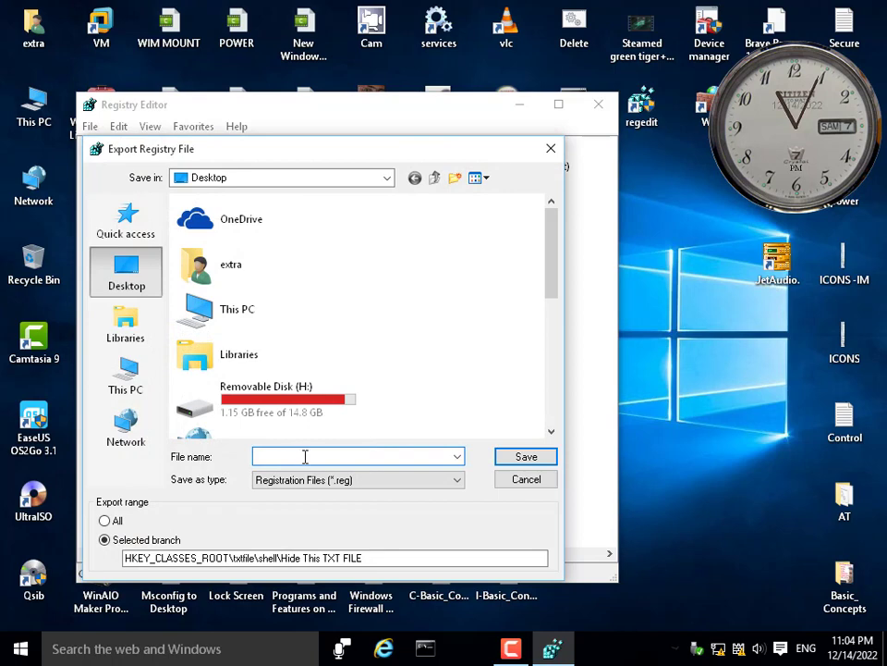
text(TXT FI)
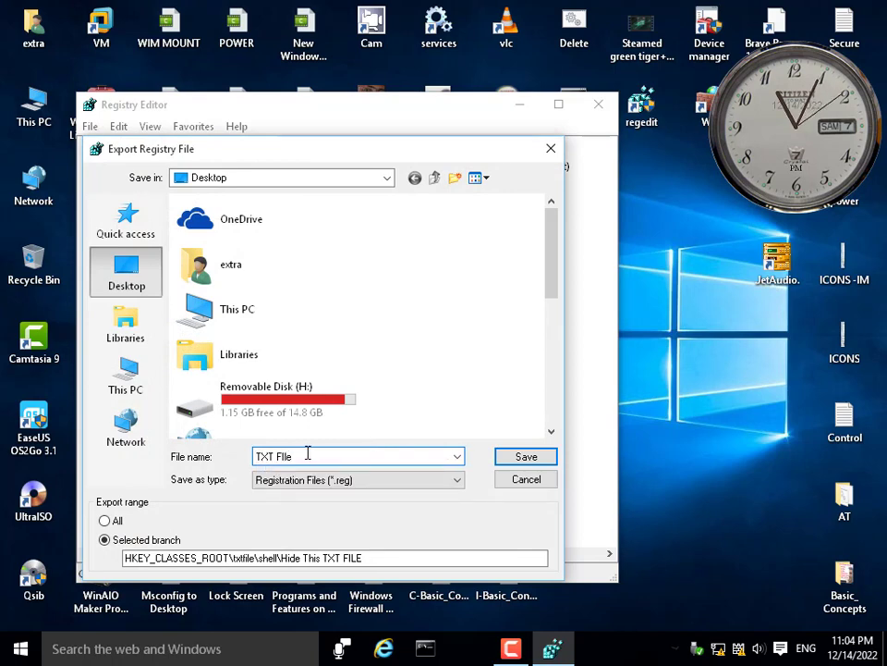
click(520, 462)
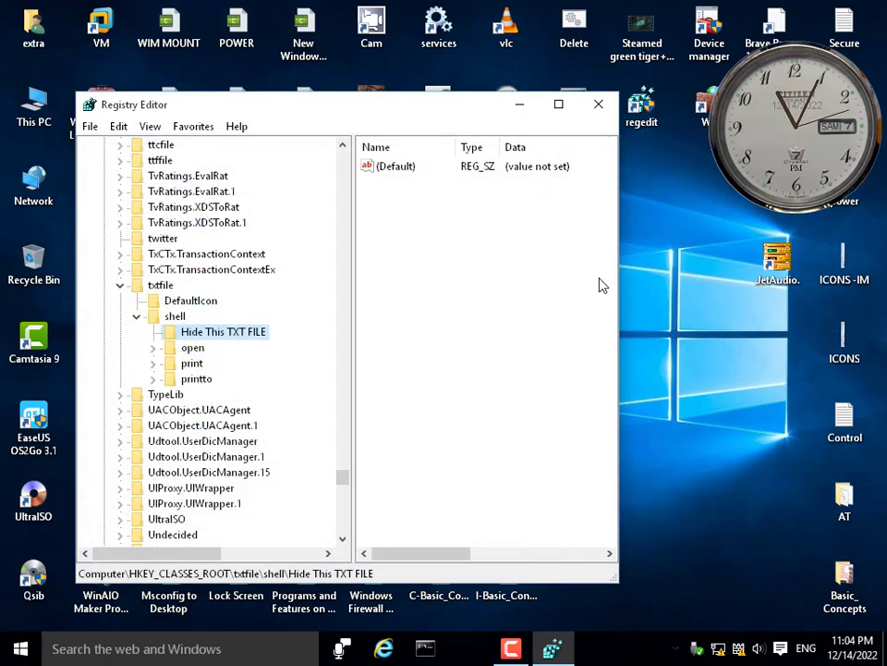
click(599, 108)
drag(578, 337, 644, 270)
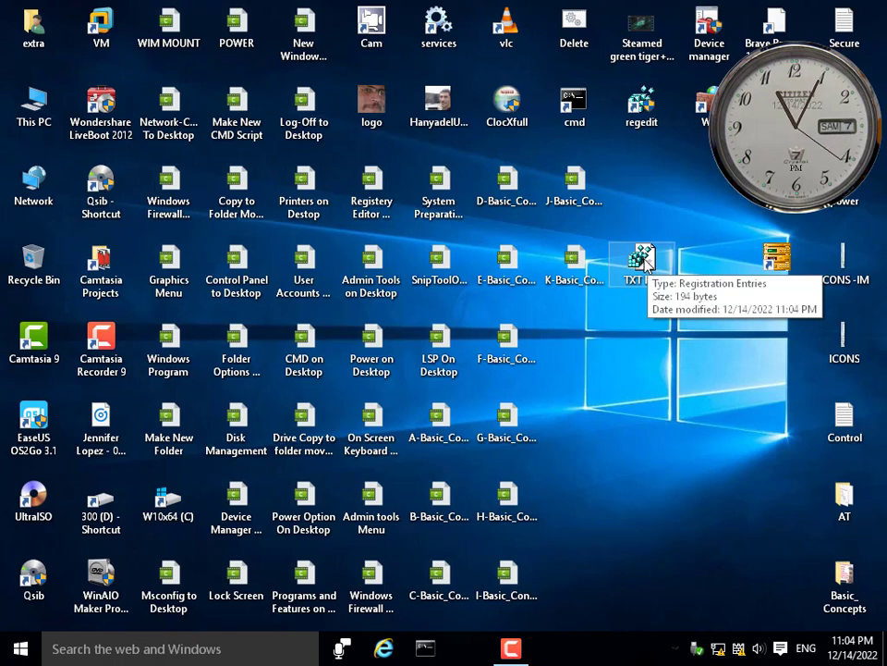
- Move the TXT FIle.reg icon beside ICONS and compare it with Control.txt by selecting each
key(Up)
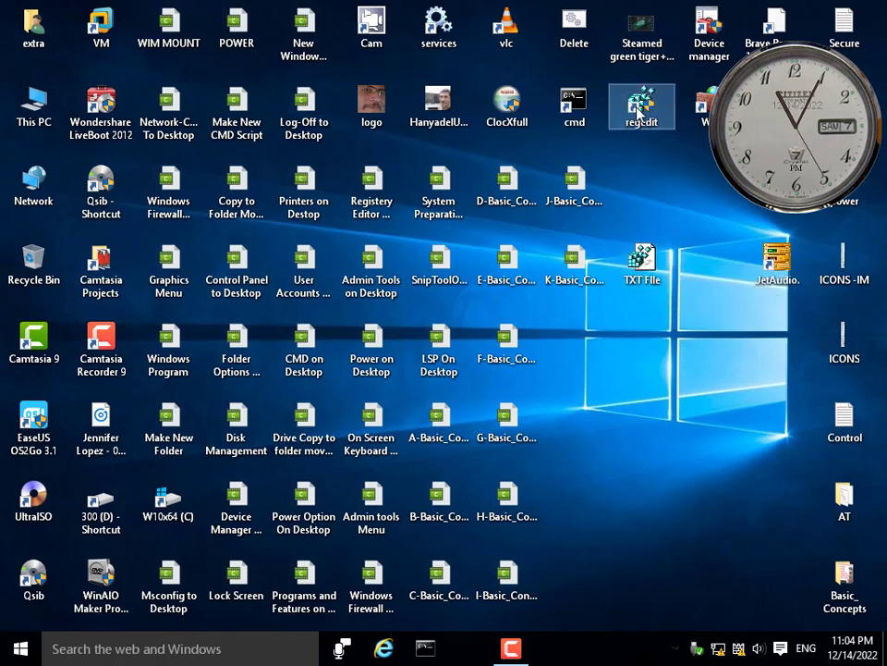
click(645, 261)
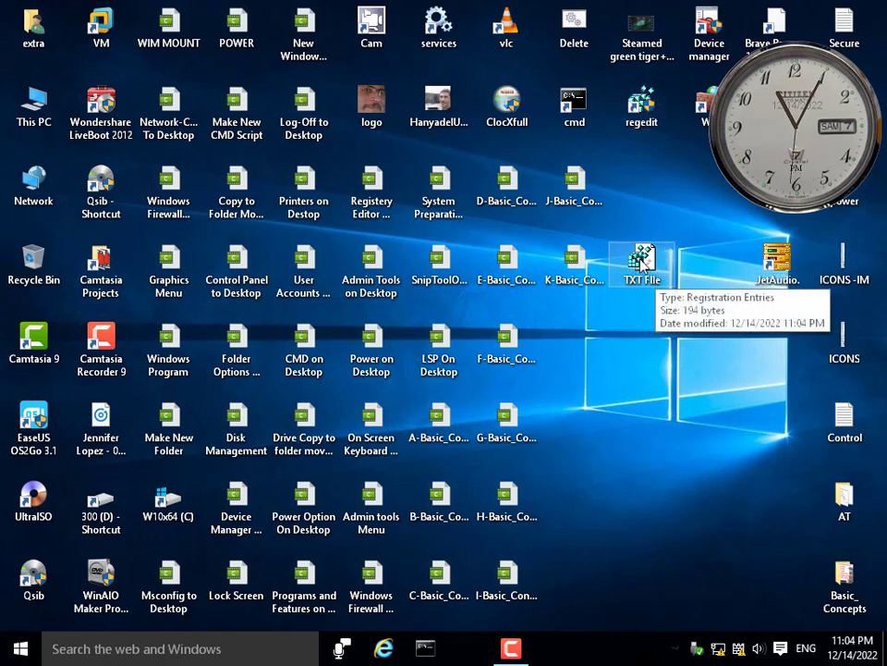
drag(645, 262, 712, 339)
click(844, 421)
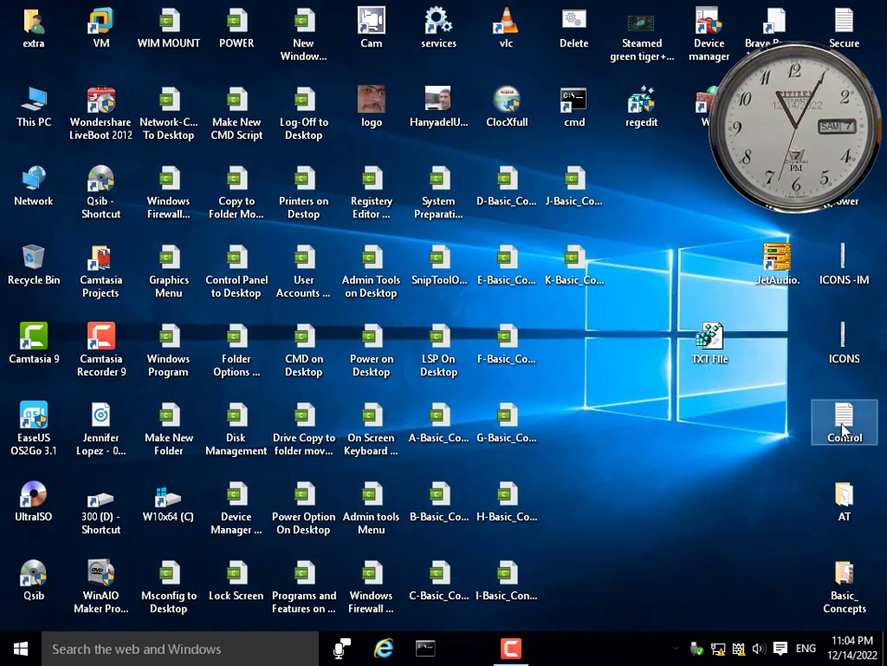
click(718, 338)
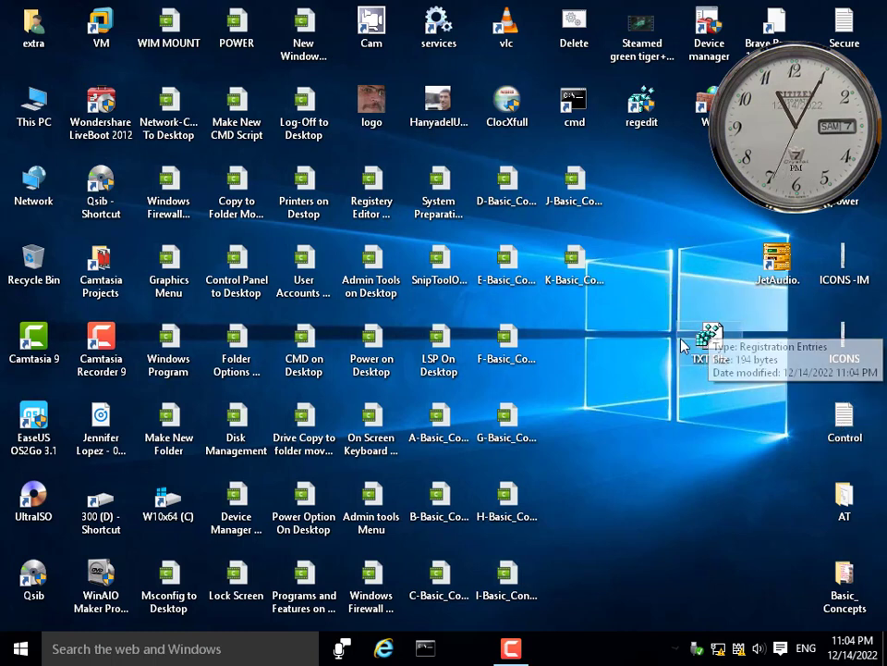
click(843, 427)
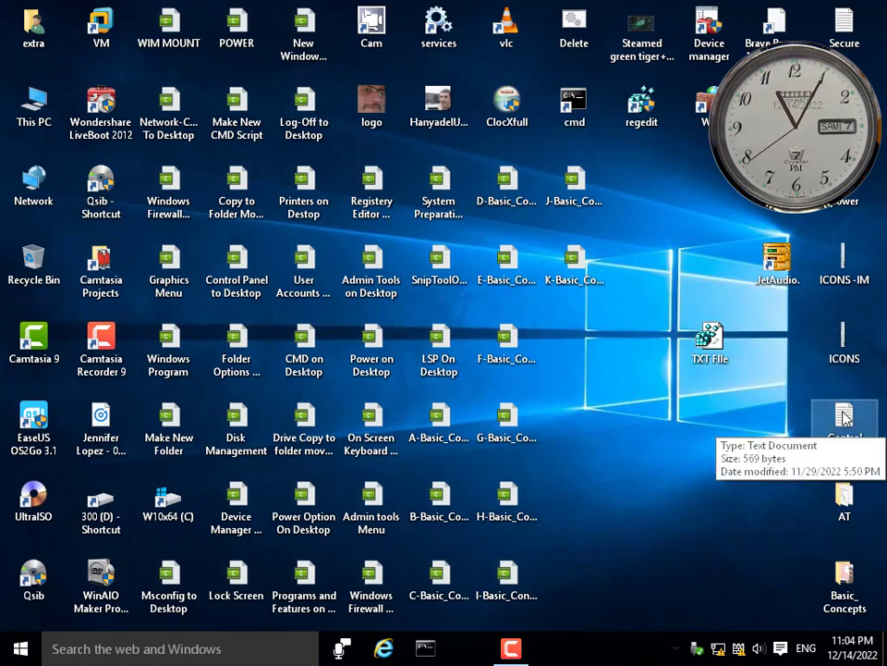
click(712, 338)
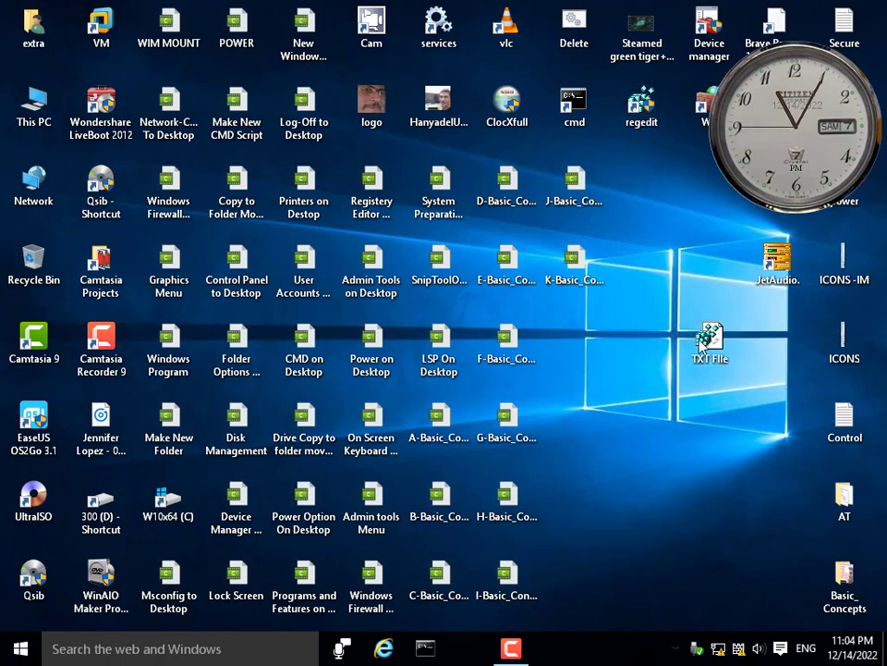
click(650, 120)
- Relaunch regedit, type 'regedit' to jump near regfile, and expand regfile\shell to list edit, open, print
double_click(647, 114)
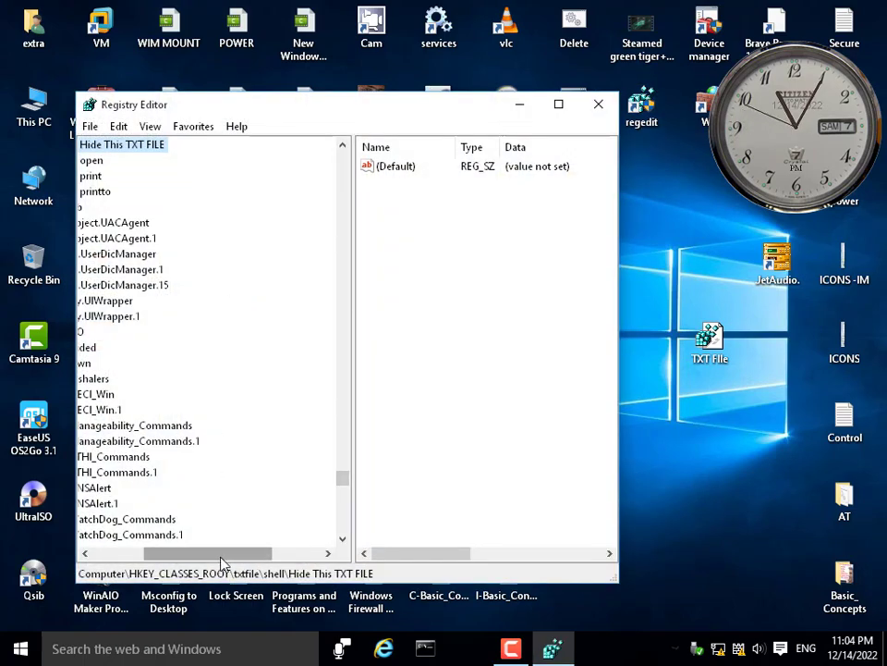
drag(222, 553, 169, 552)
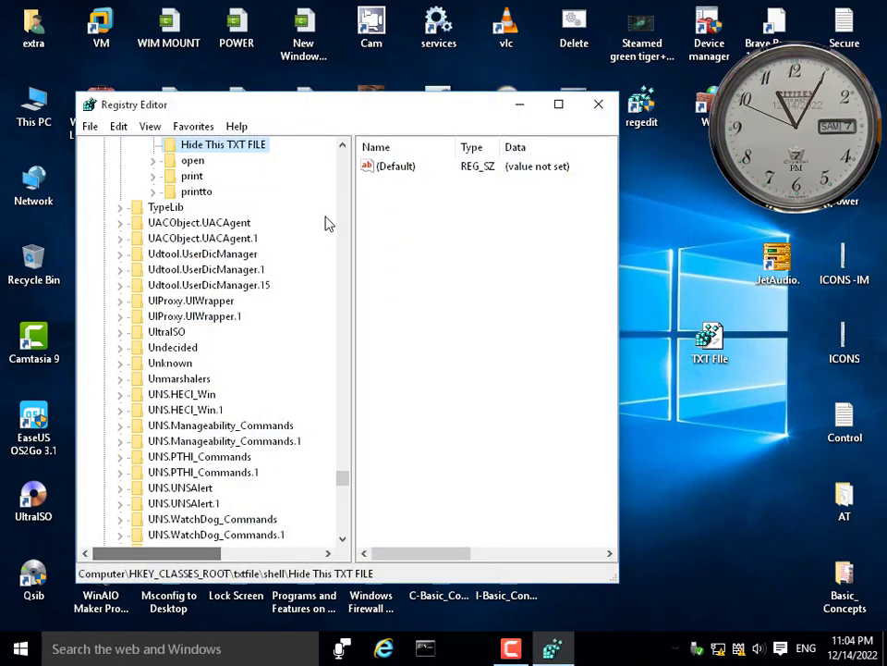
click(342, 145)
drag(342, 475, 344, 152)
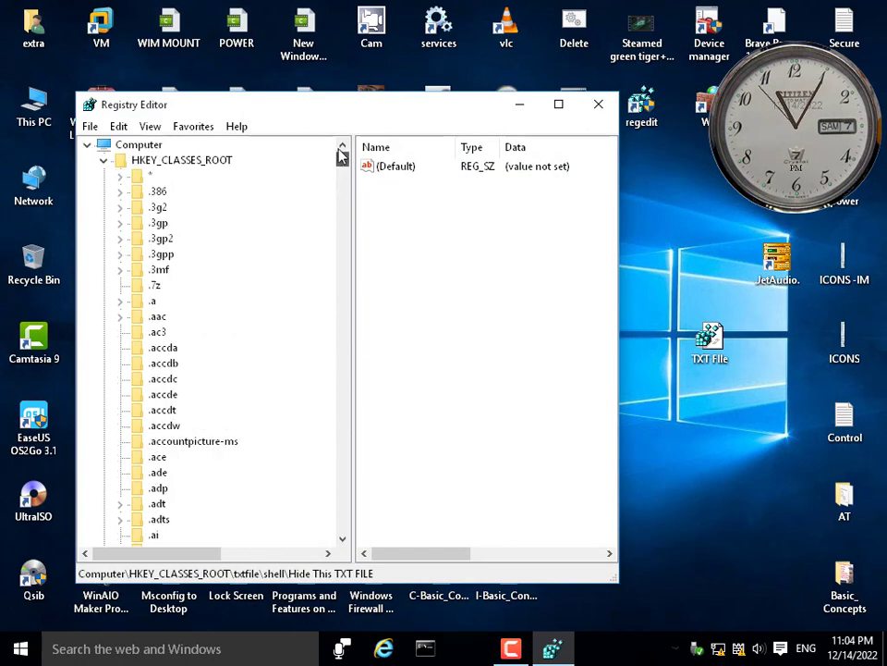
click(162, 239)
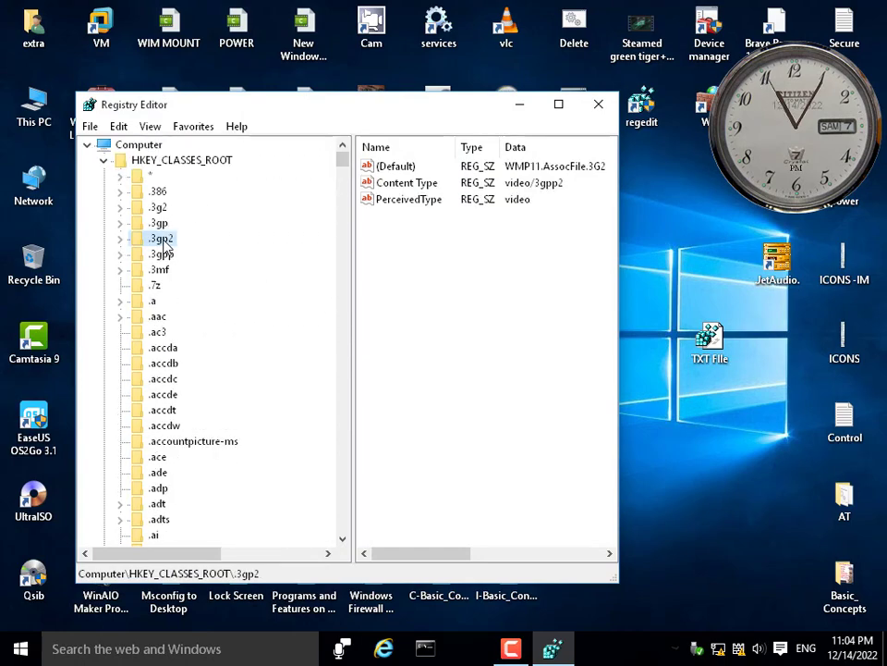
text(regedit)
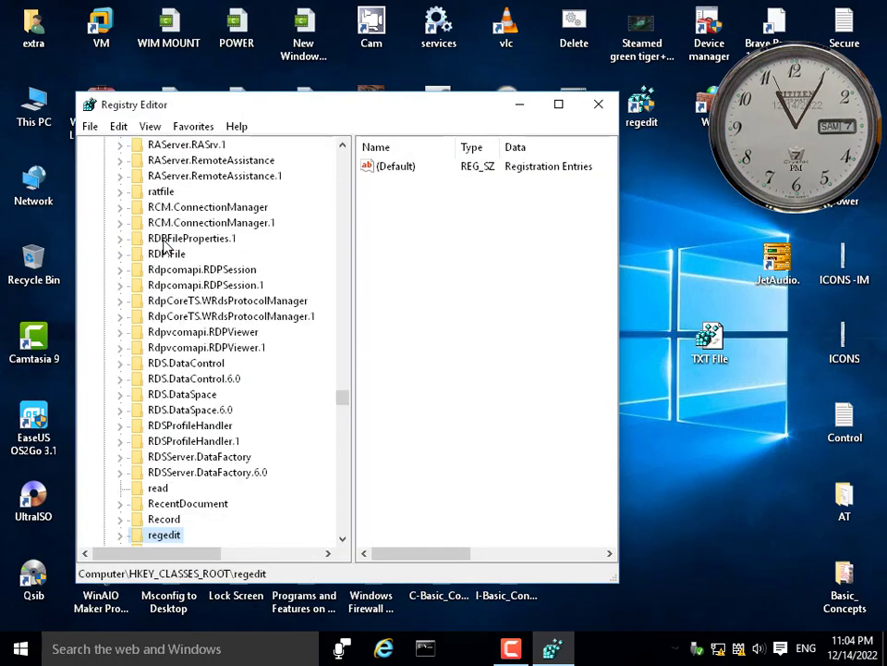
scroll(226, 370, down, 1)
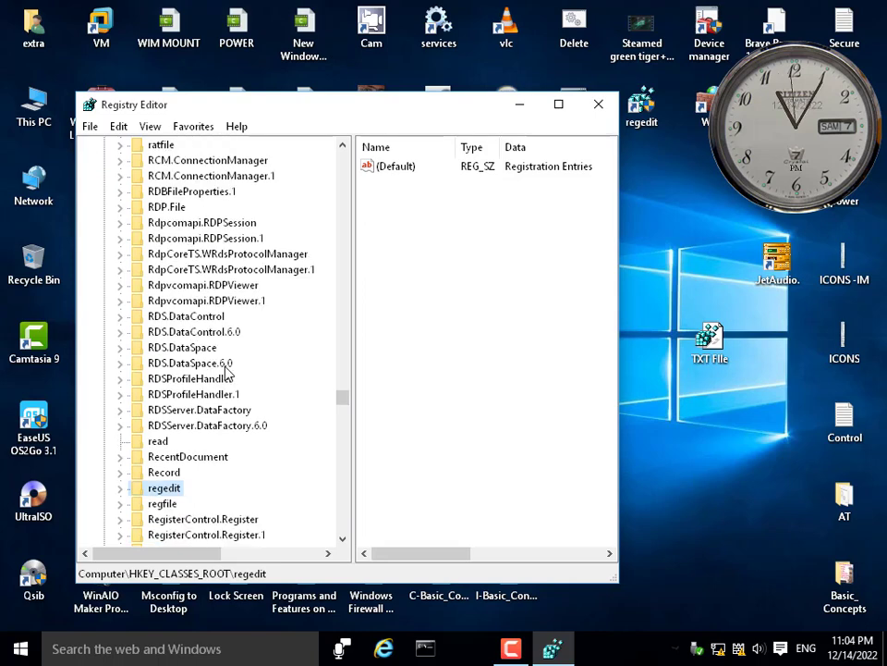
click(164, 505)
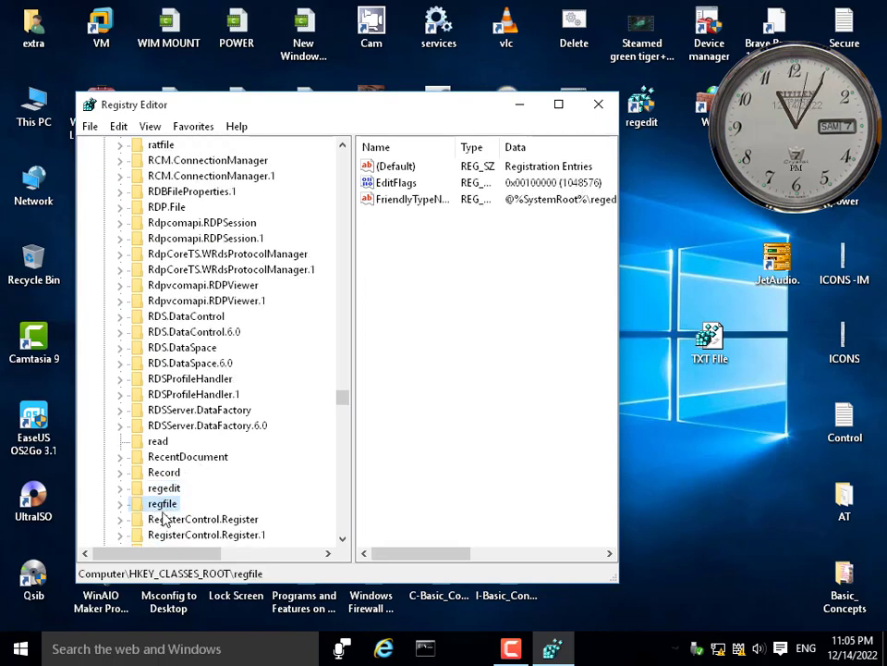
double_click(165, 505)
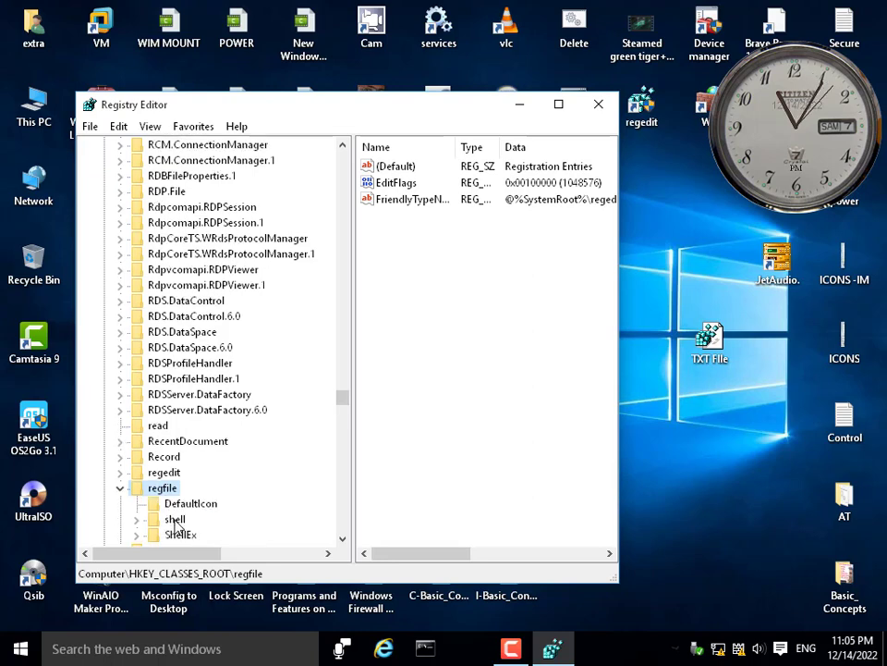
click(174, 520)
double_click(174, 520)
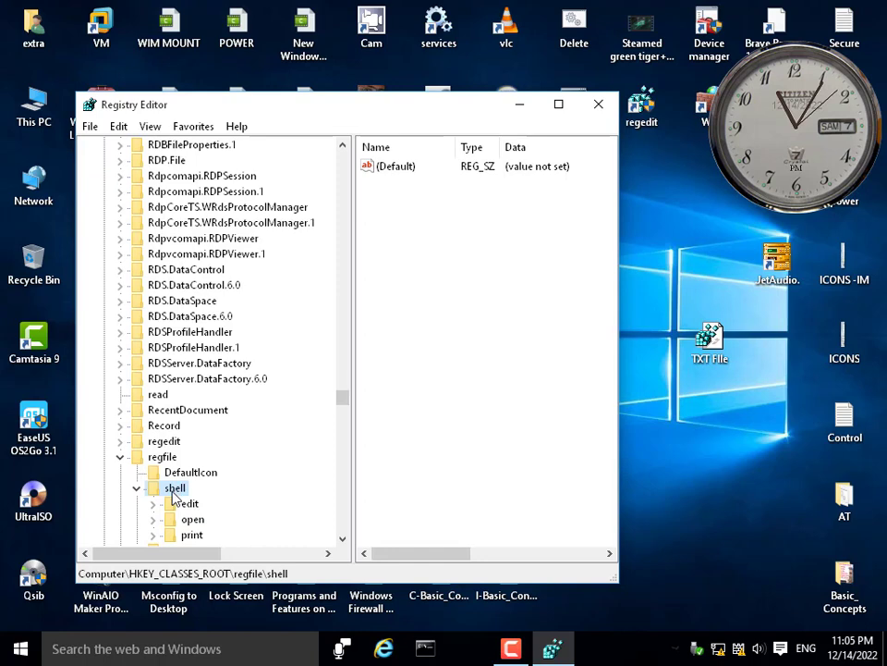
- Add a key under regfile\shell named 'Hide This Reg File By' followed by the author's name
right_click(172, 494)
mouse_move(287, 354)
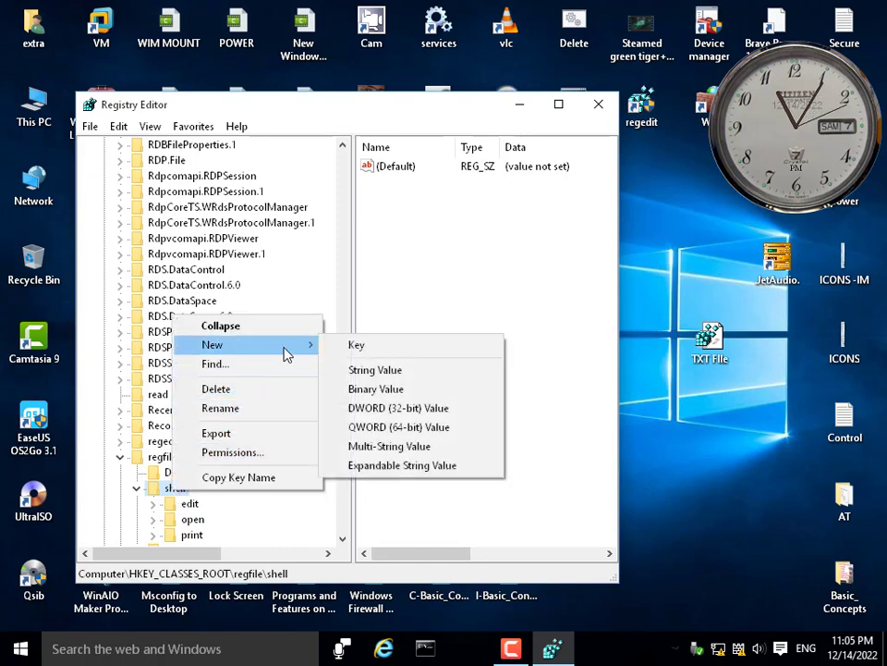
click(357, 348)
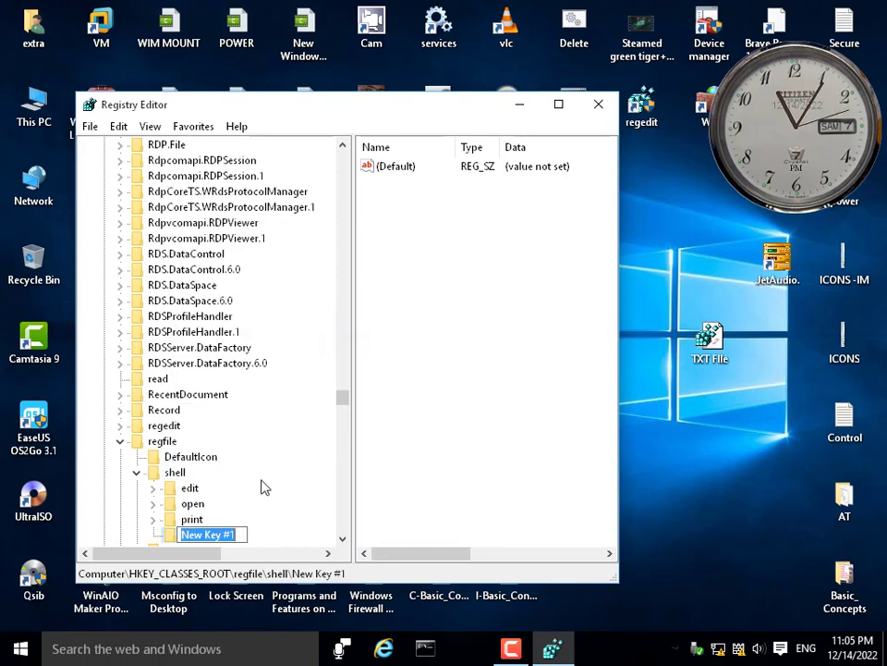
text(Hide T)
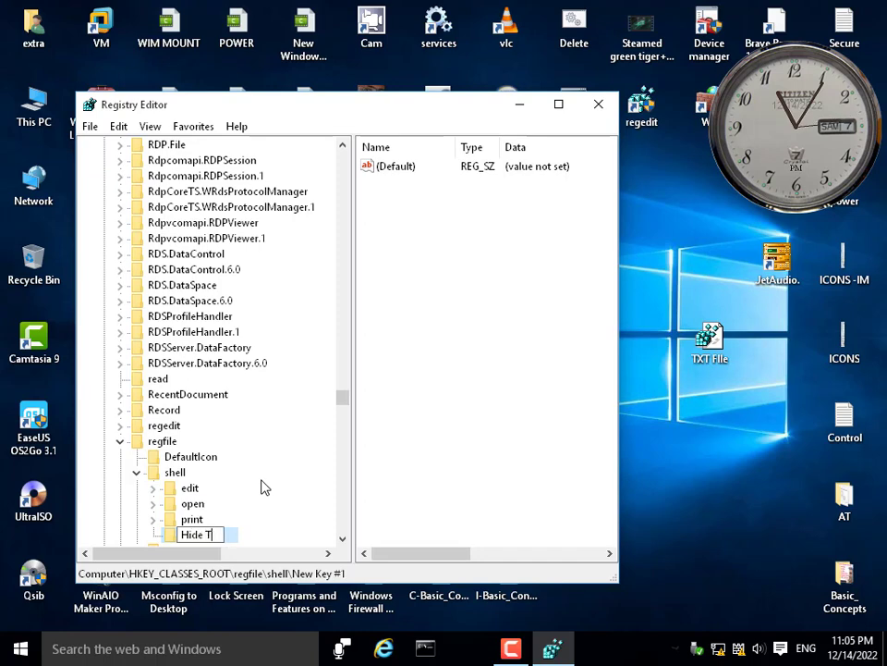
text(his Re)
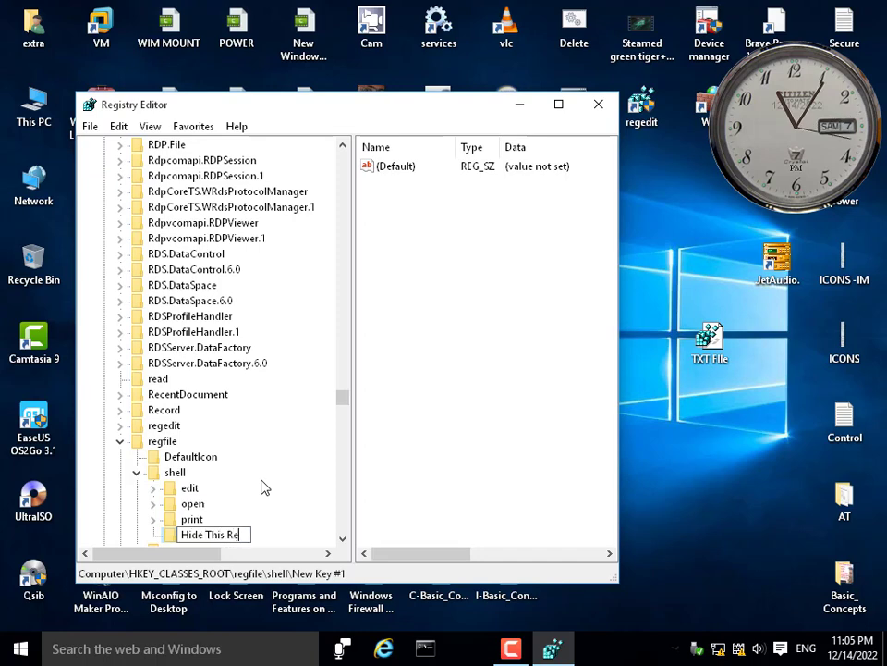
text(g File)
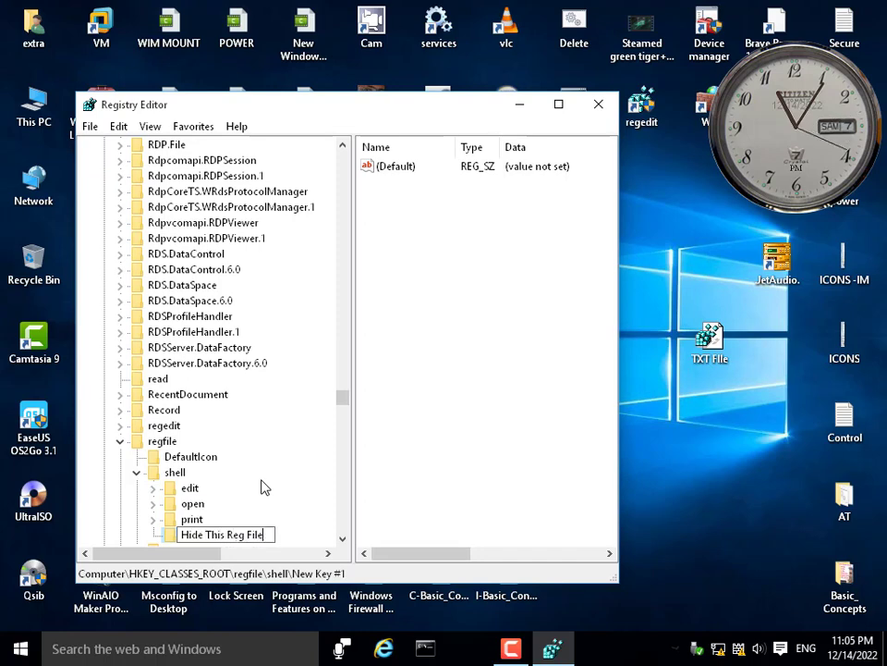
text( By HANY)
key(Return)
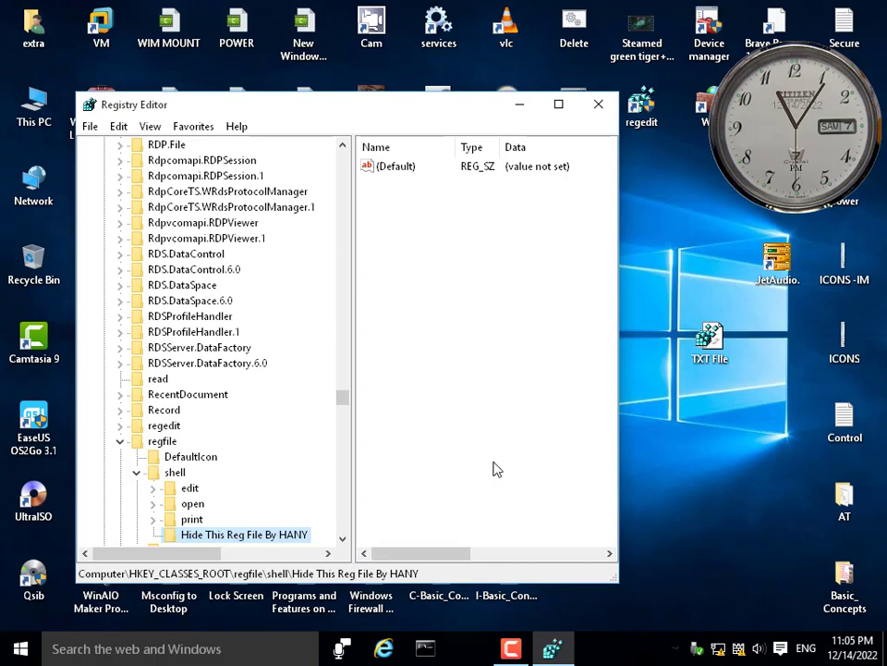
right_click(709, 343)
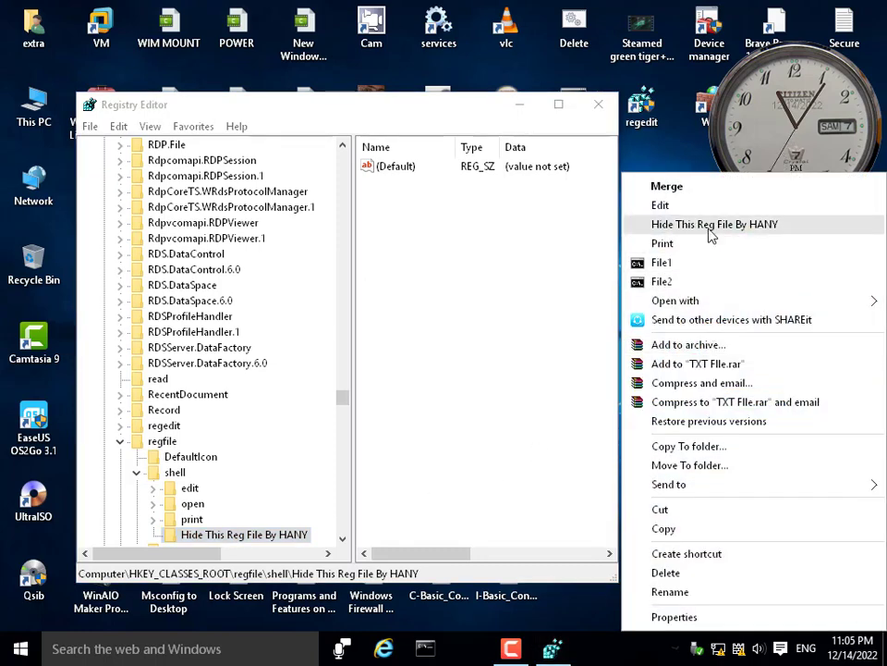
click(701, 169)
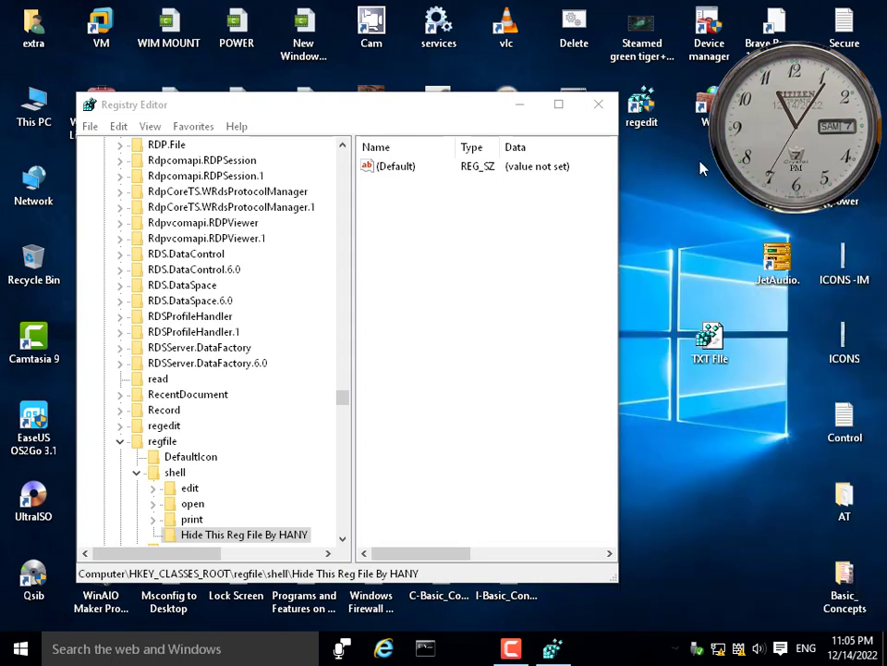
right_click(844, 418)
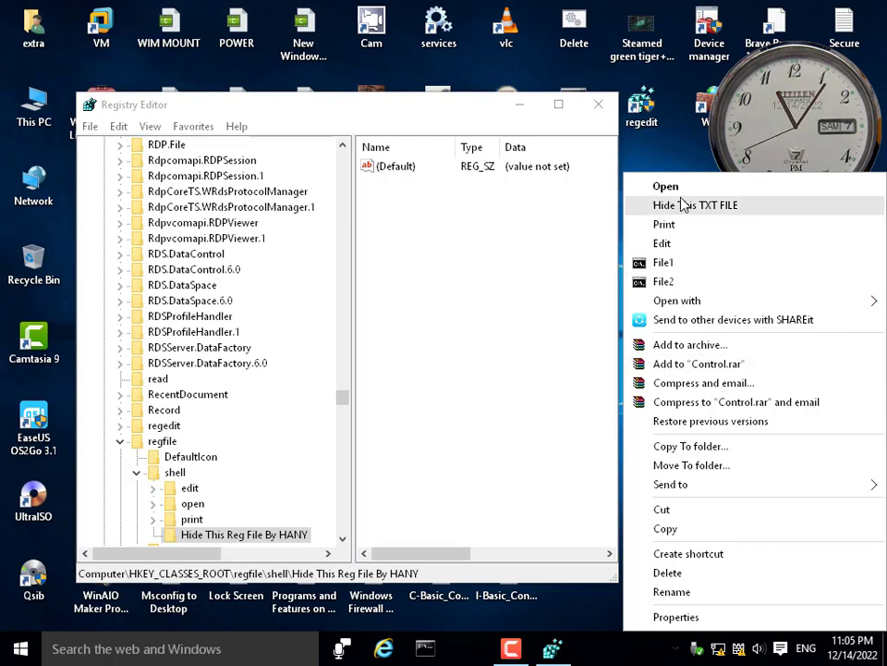
click(514, 110)
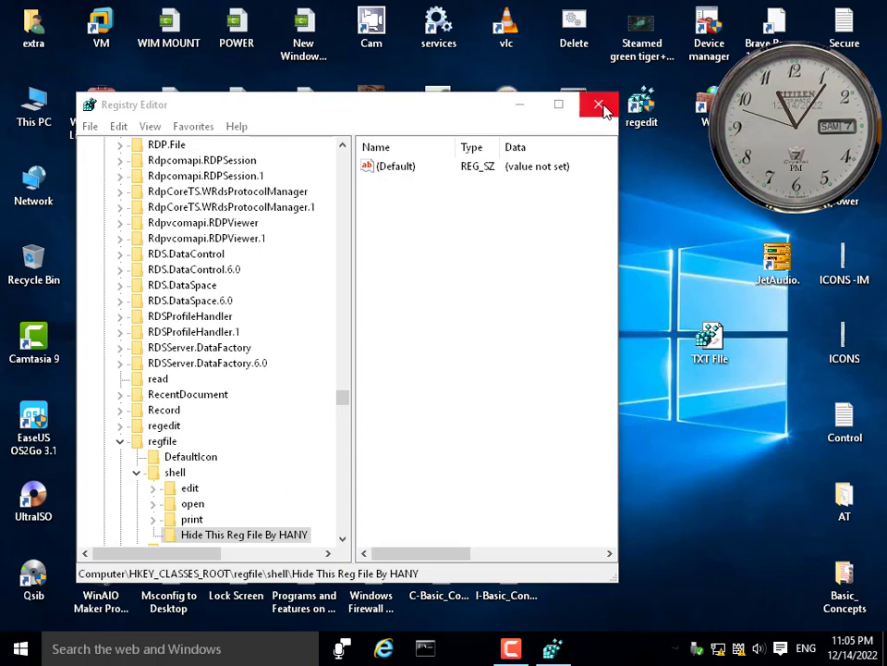
- Collapse the shell and regfile keys in the tree and close Registry Editor
click(137, 472)
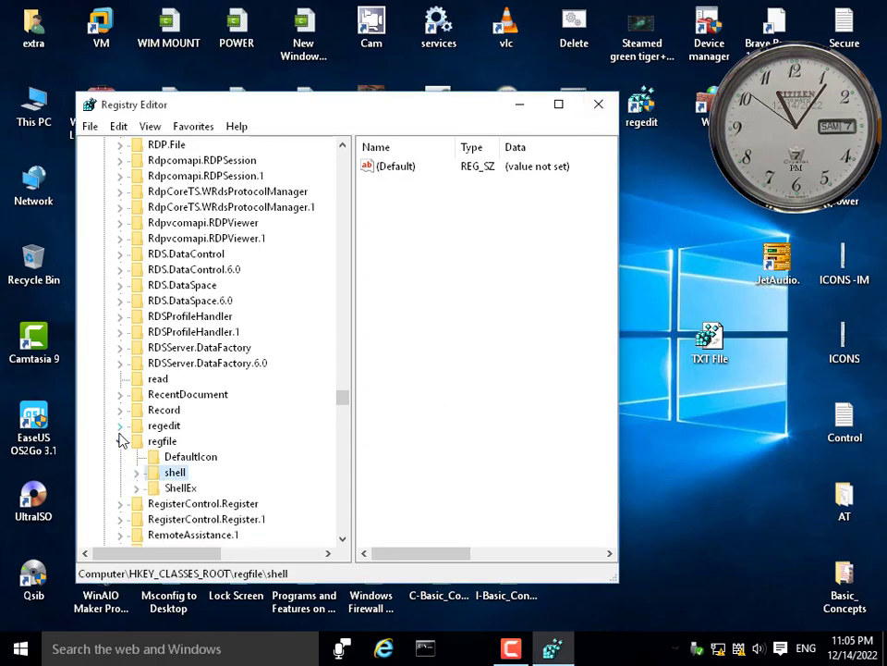
click(119, 441)
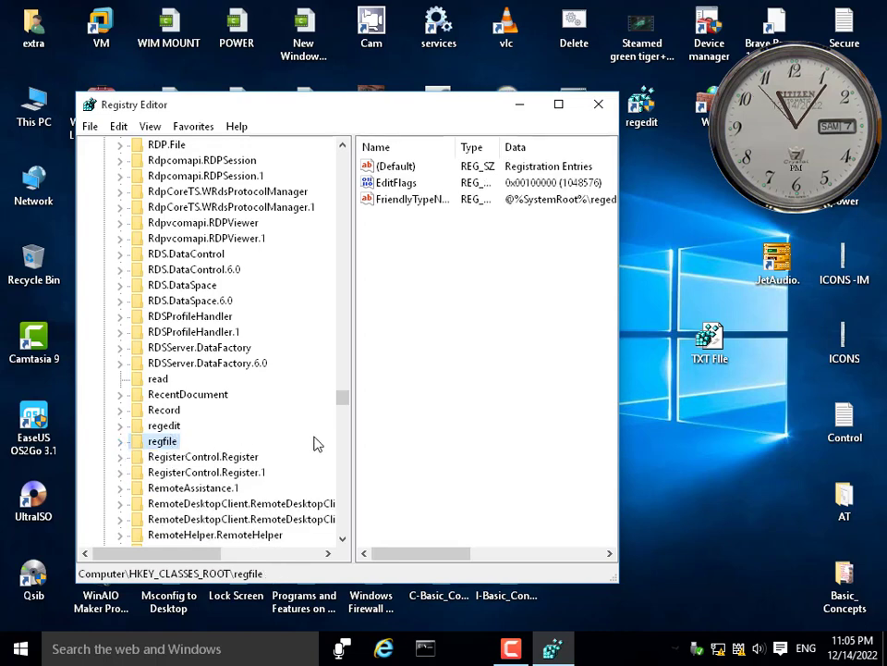
click(596, 109)
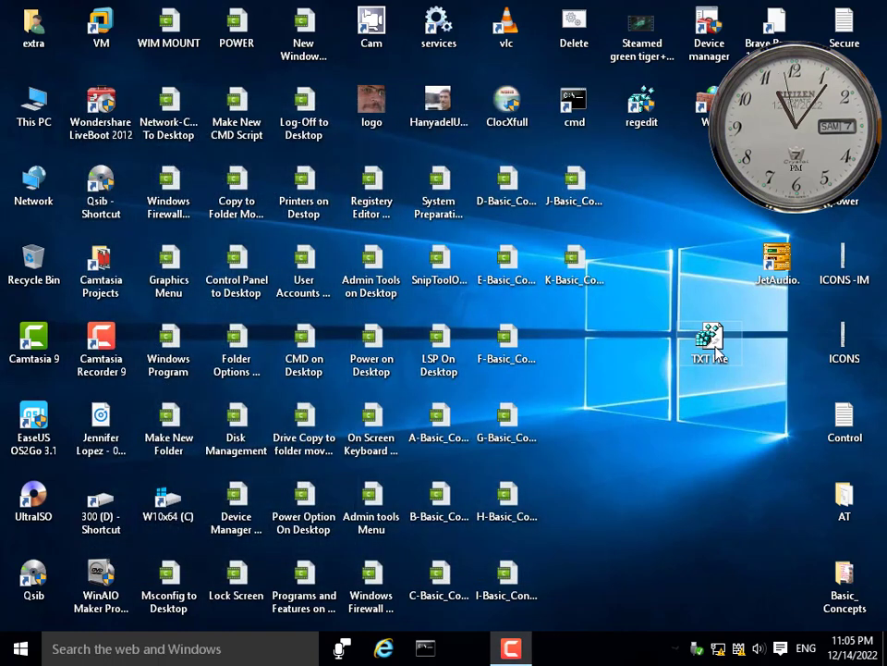
- Drag the TXT File icon up into an empty slot among the other desktop icons
mouse_move(515, 662)
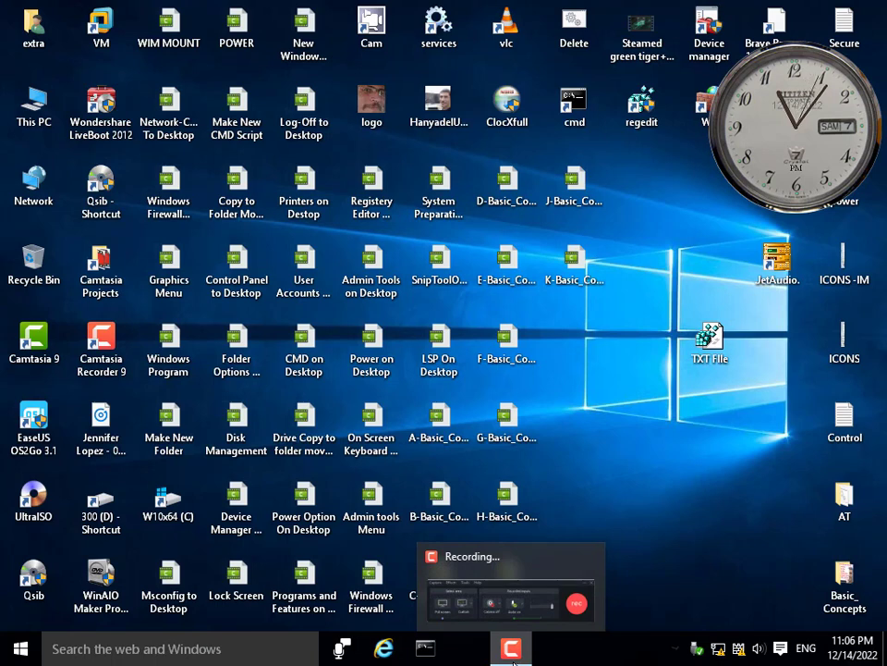
click(515, 662)
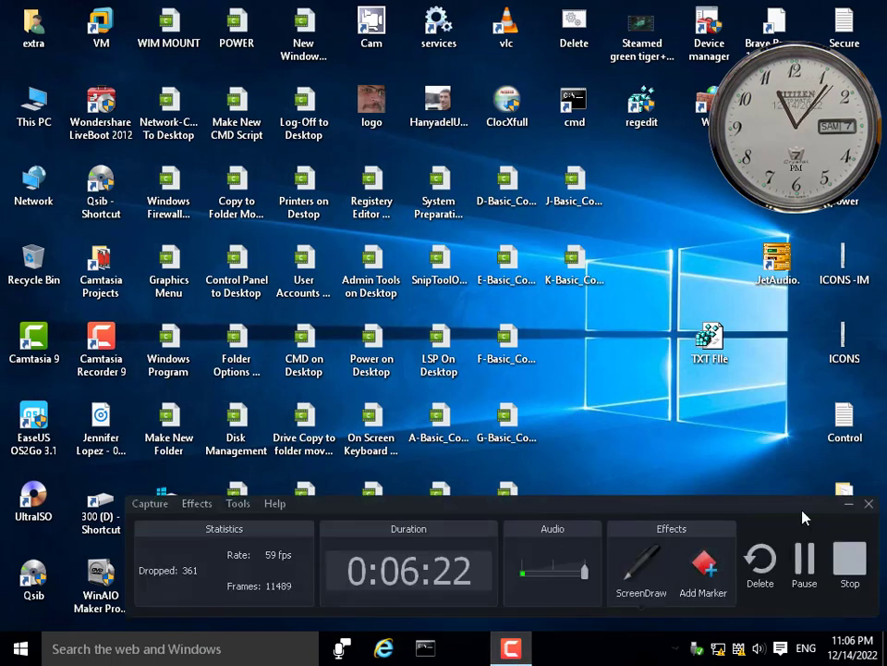
click(849, 503)
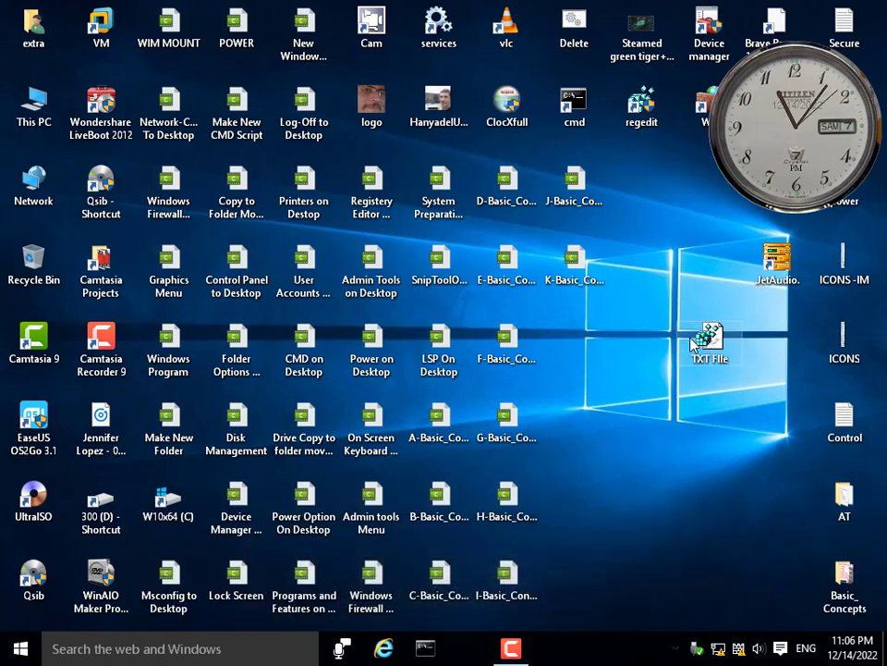
drag(710, 338, 642, 182)
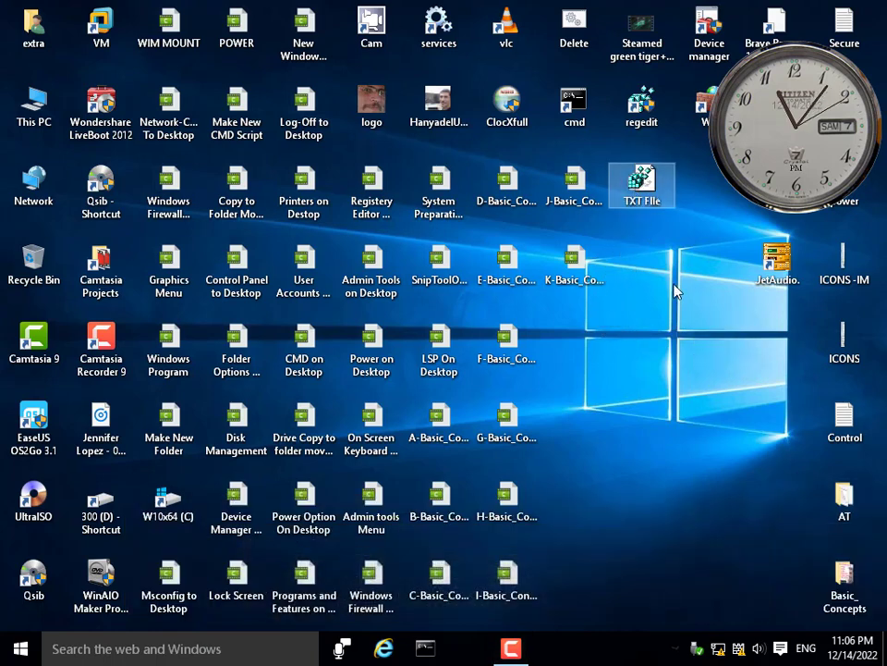